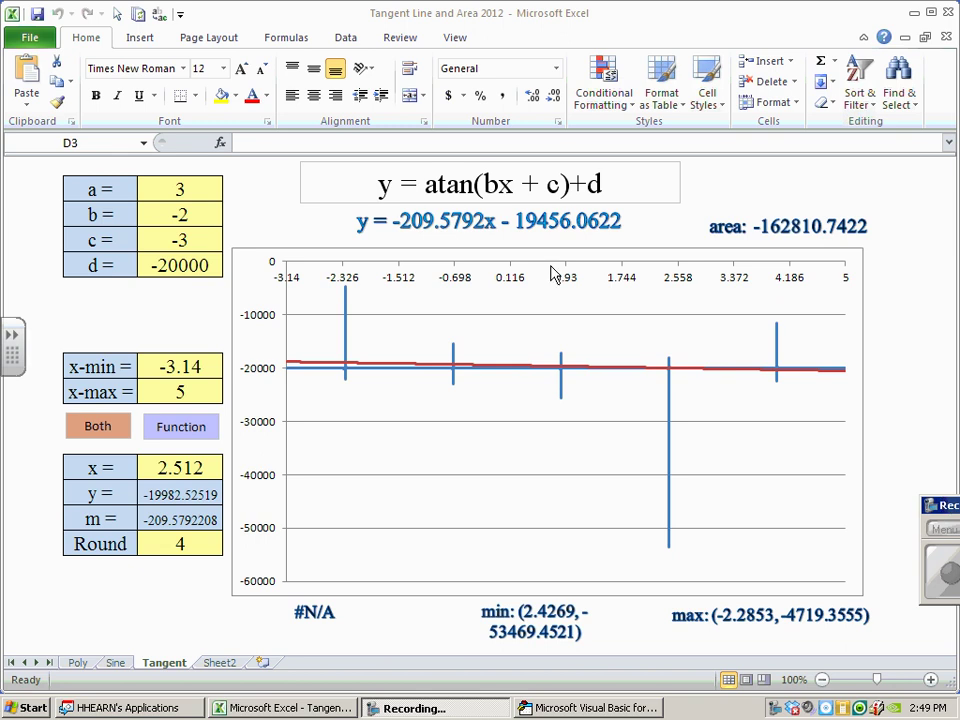
Enter 0 as the d value in cell C5, giving tangent y = -209.5792x + 543.9378.
{"action": "left_click", "coordinate": [188, 266]}
{"action": "left_click", "coordinate": [186, 265]}
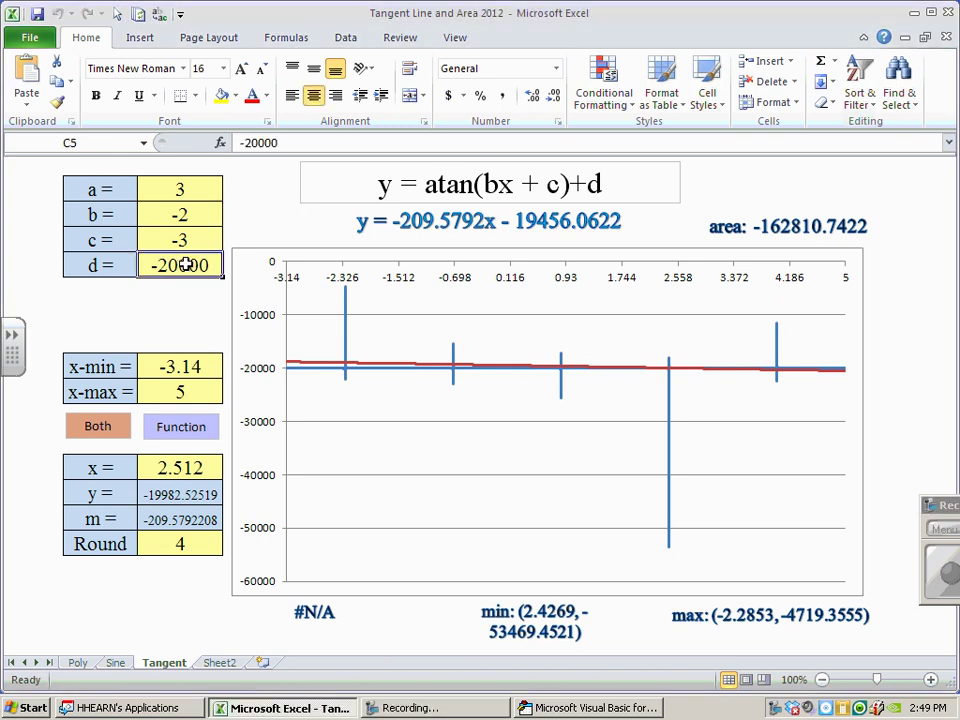
{"action": "type", "text": "0"}
{"action": "key", "text": "Return"}
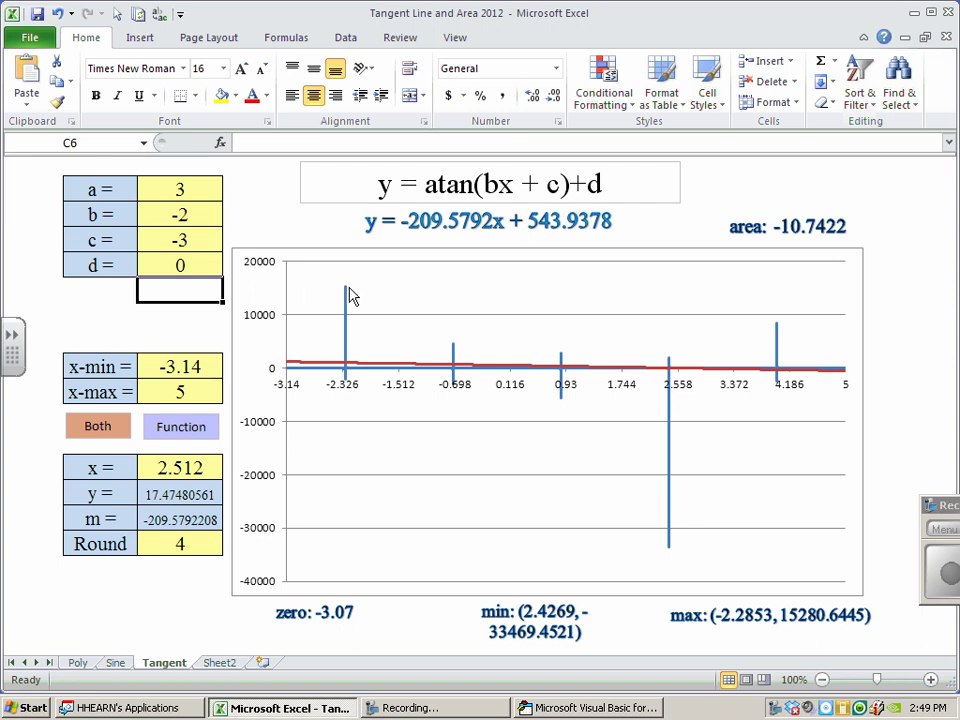
{"action": "mouse_move", "coordinate": [350, 295]}
Run the Both and Function buttons to rescale the chart's vertical axis, from -33469.45 to 11530.548.
{"action": "left_click", "coordinate": [96, 432]}
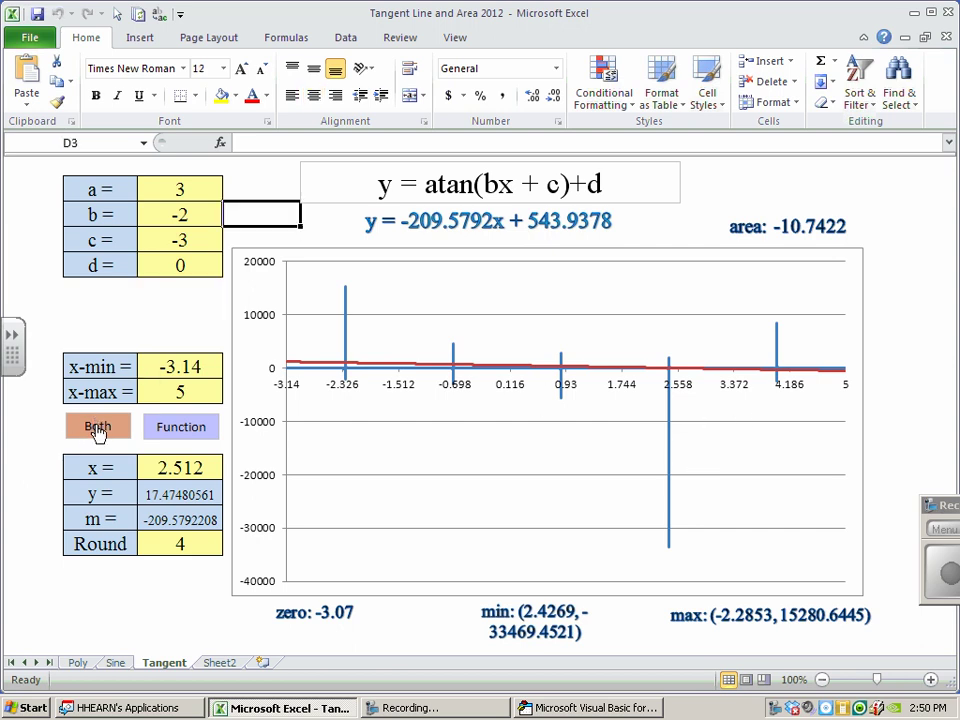
{"action": "left_click", "coordinate": [178, 433]}
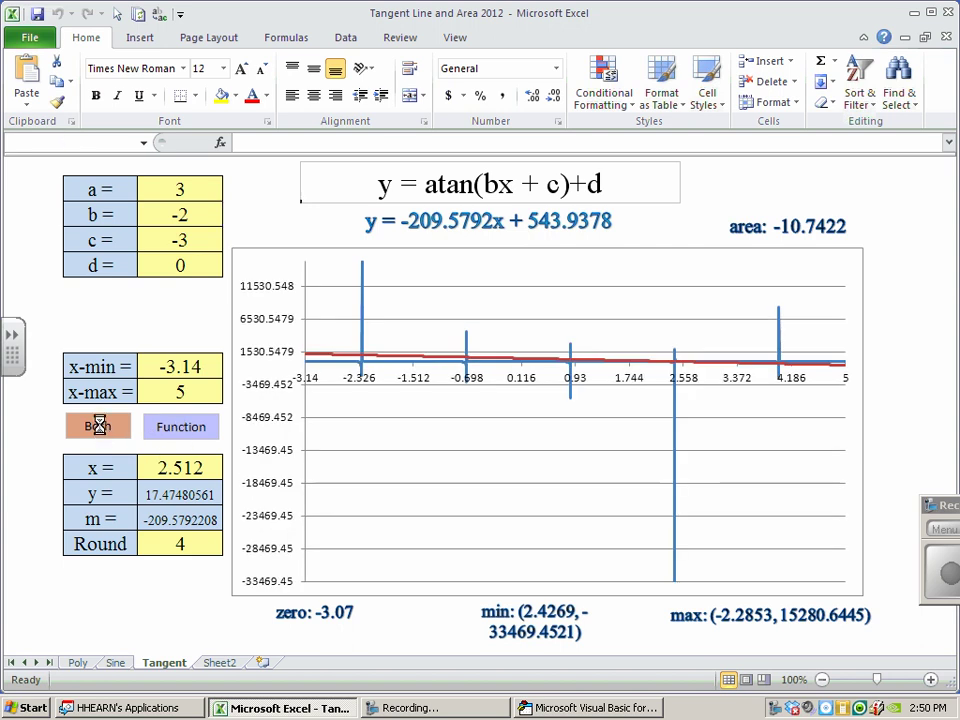
{"action": "left_click", "coordinate": [98, 428]}
{"action": "left_click", "coordinate": [182, 428]}
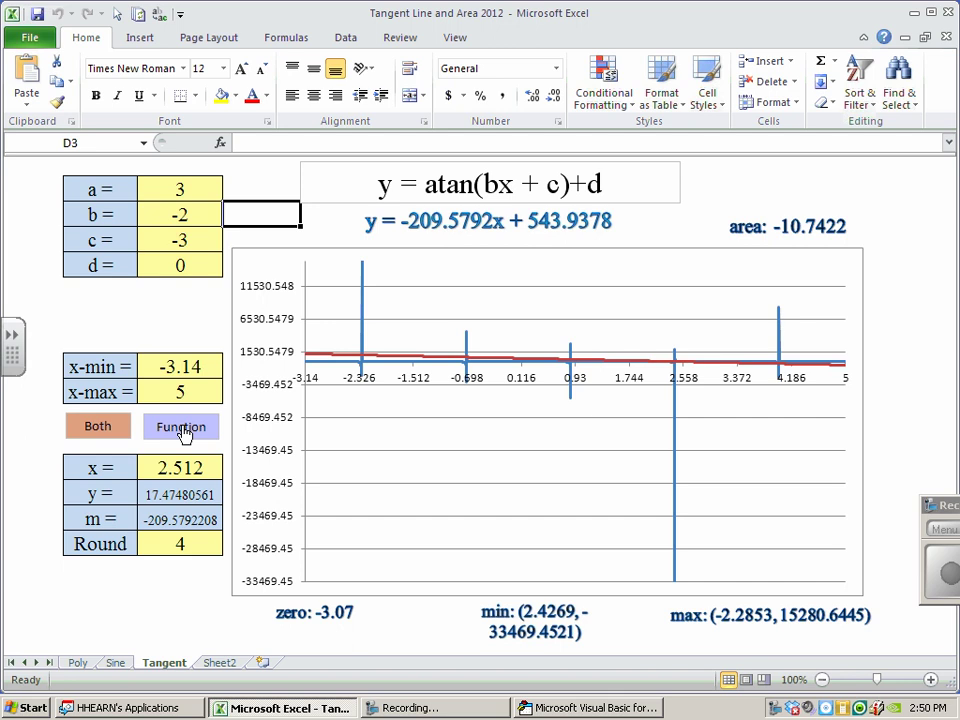
Set d in cell C5 to 3, giving tangent y = -209.5792x + 546.9378 and area 13.6778.
{"action": "left_click", "coordinate": [173, 267]}
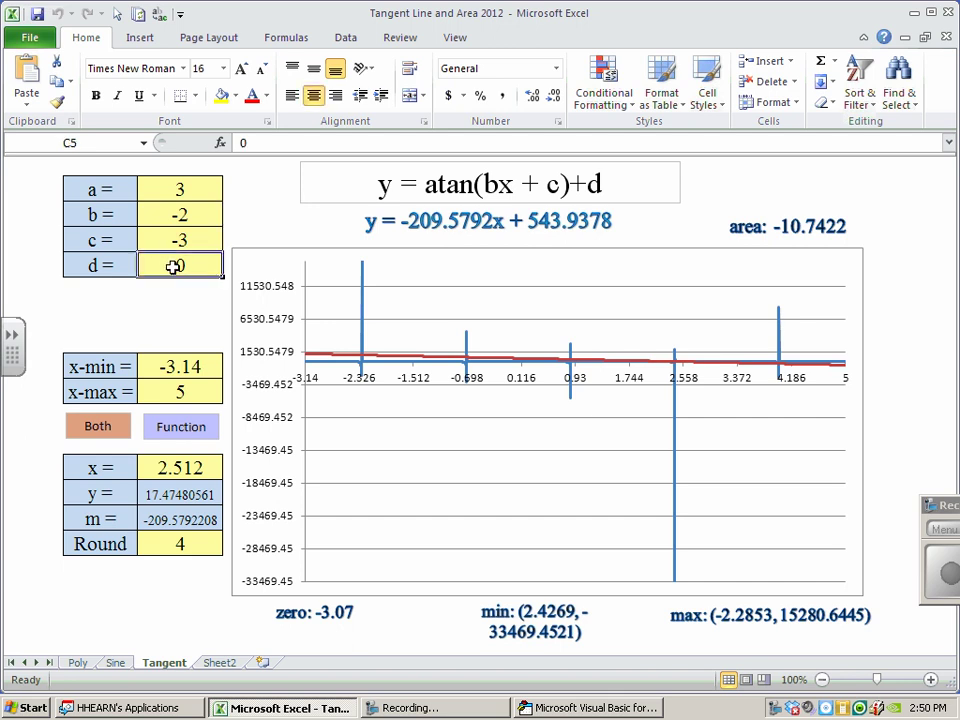
{"action": "type", "text": "3"}
{"action": "key", "text": "Return"}
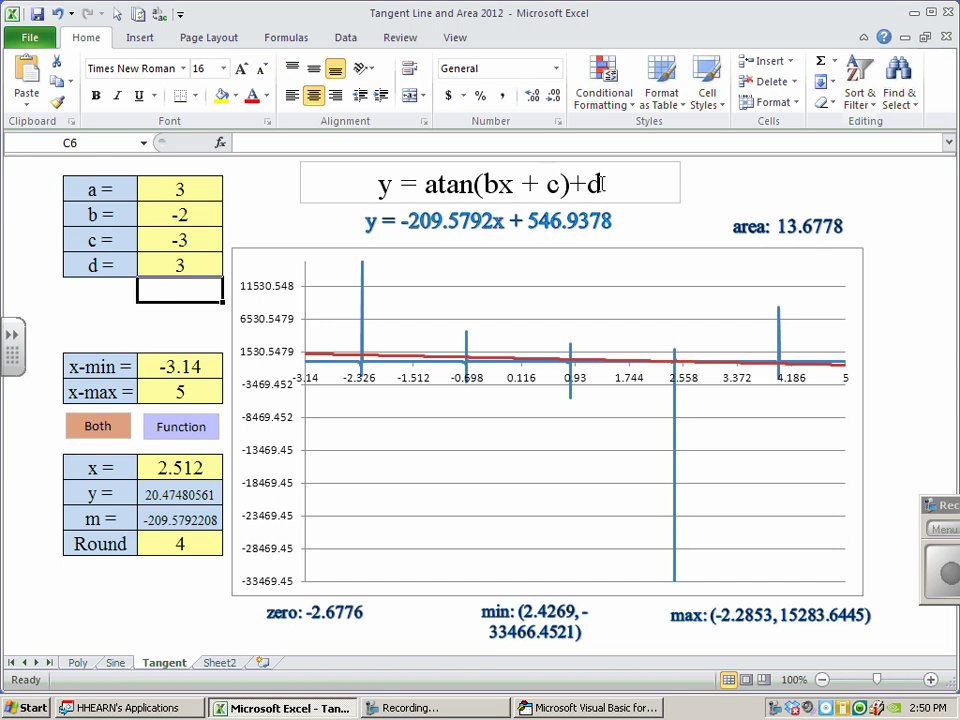
{"action": "left_click_drag", "start_coordinate": [605, 186], "coordinate": [580, 196]}
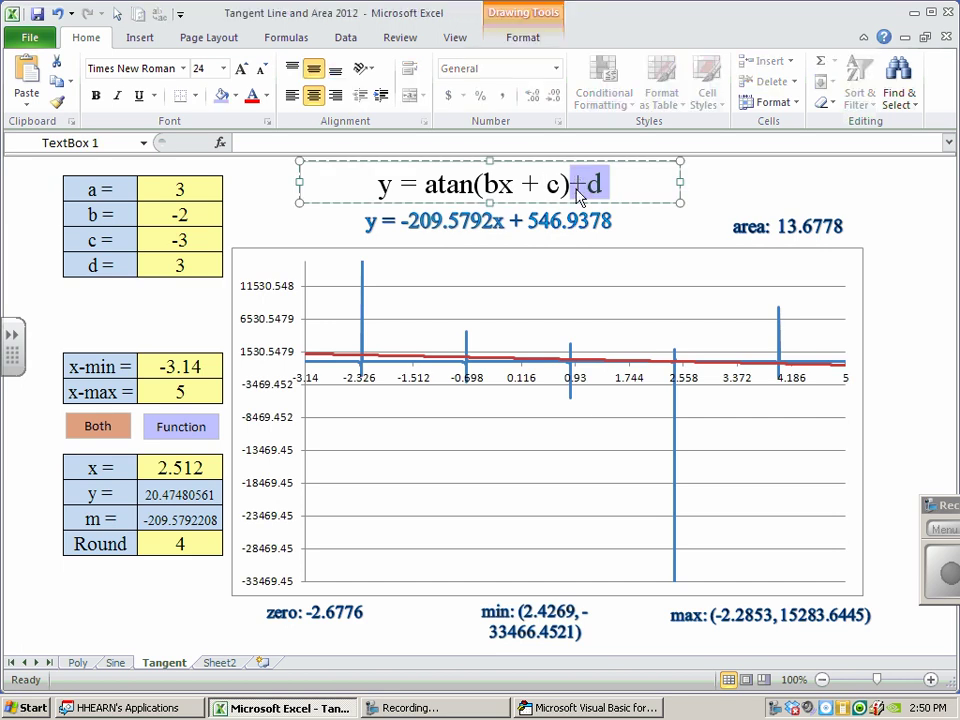
{"action": "left_click", "coordinate": [490, 186]}
{"action": "key", "text": "shift+Right"}
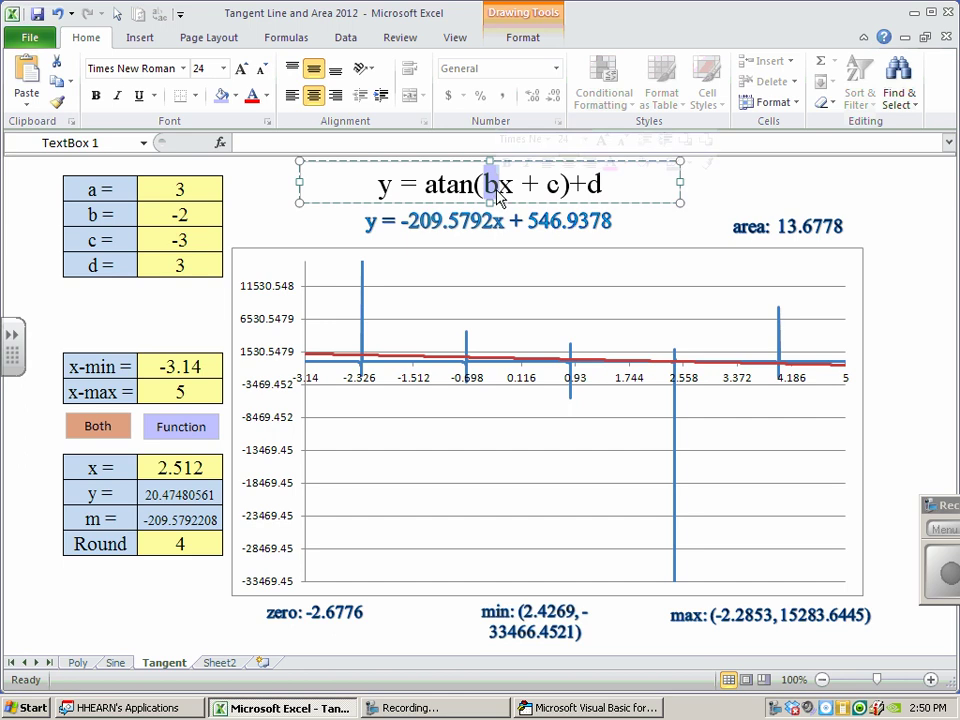
{"action": "double_click", "coordinate": [553, 185]}
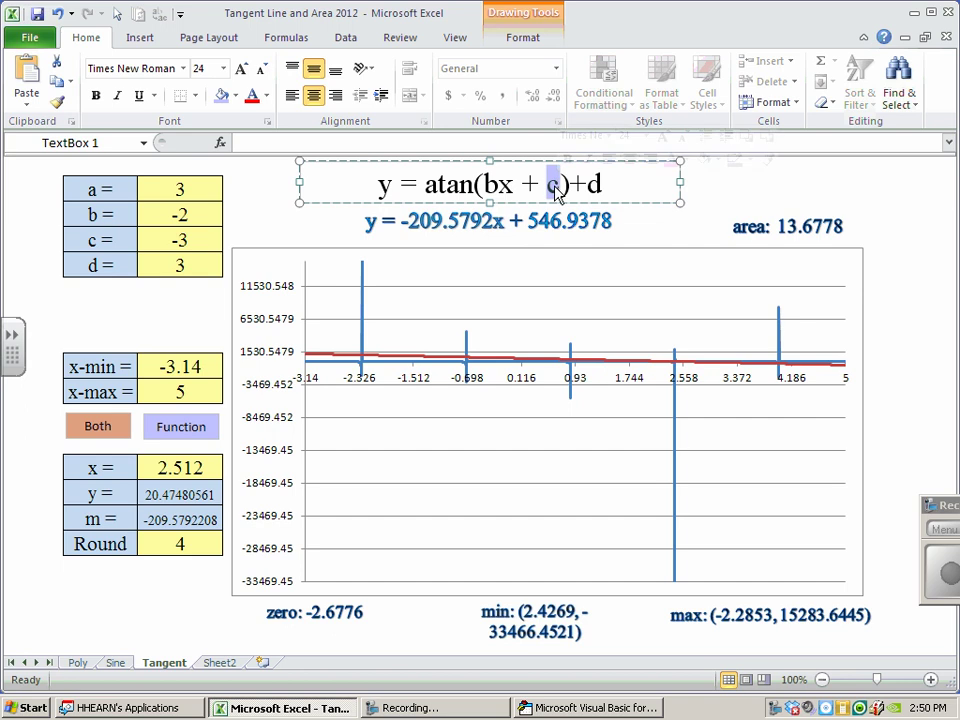
{"action": "double_click", "coordinate": [431, 186]}
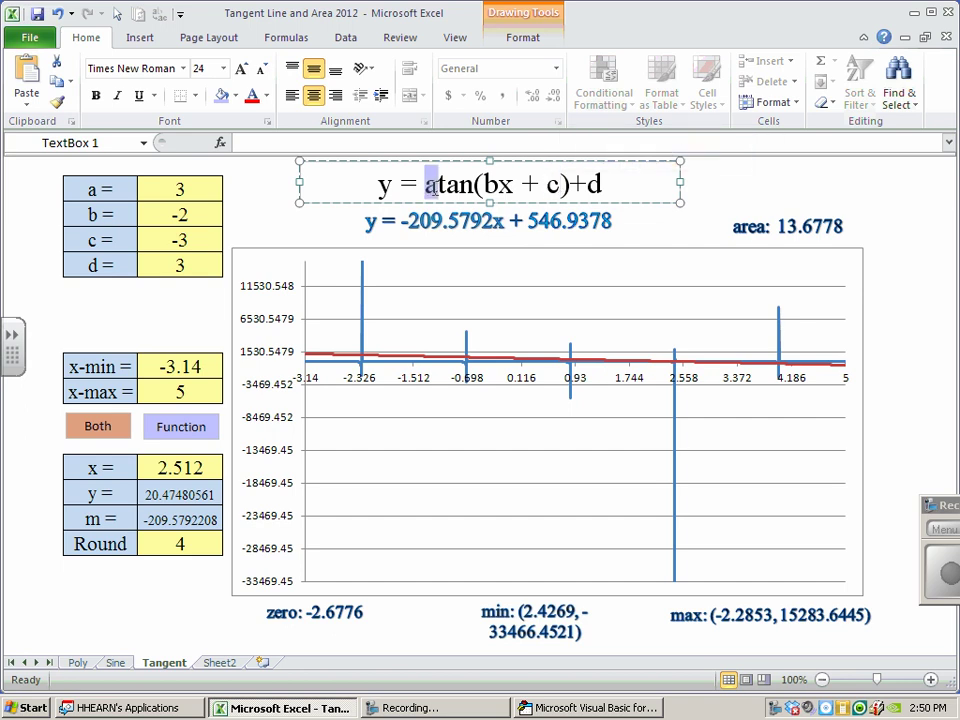
{"action": "double_click", "coordinate": [595, 184]}
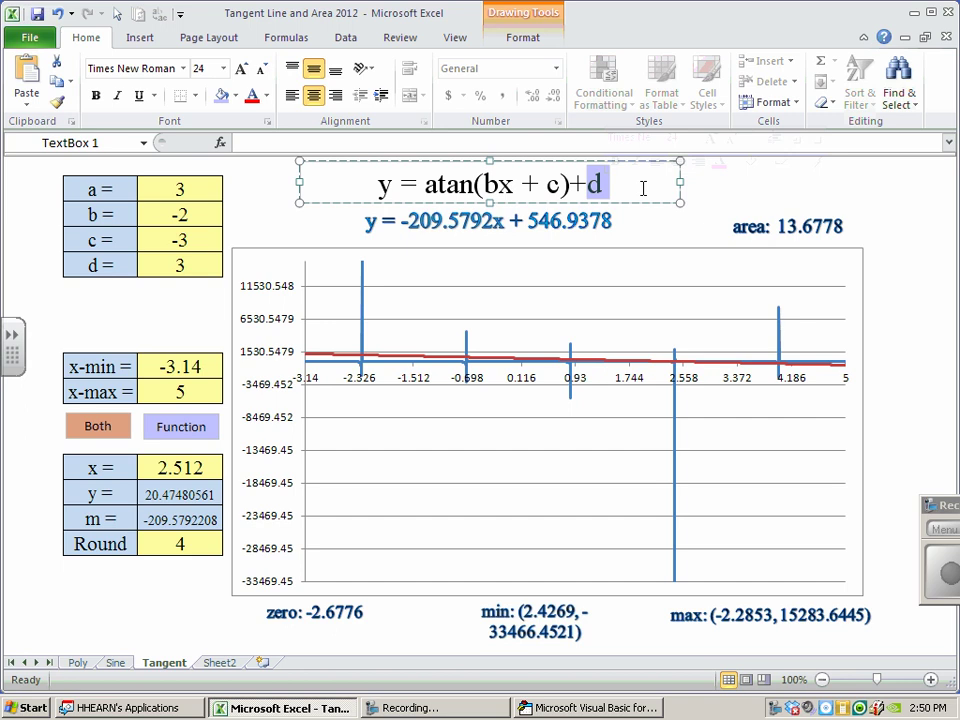
{"action": "left_click", "coordinate": [153, 313]}
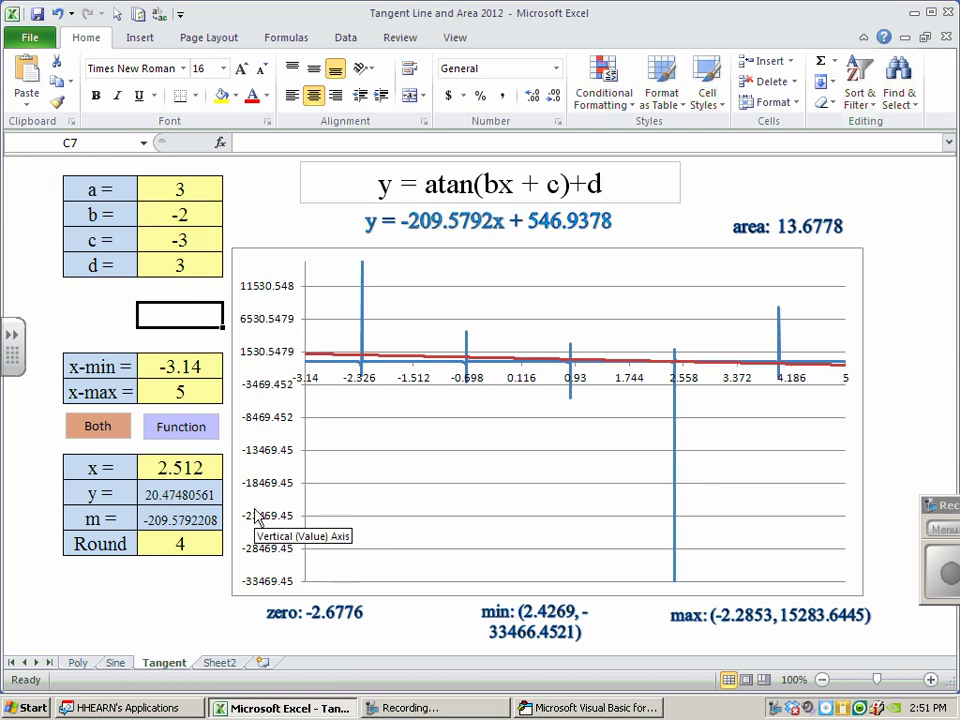
Open the VBA editor with Alt+F11 and show Module4's code from JustTheFunction at the top.
{"action": "key", "text": "alt"}
{"action": "key", "text": "alt+F11"}
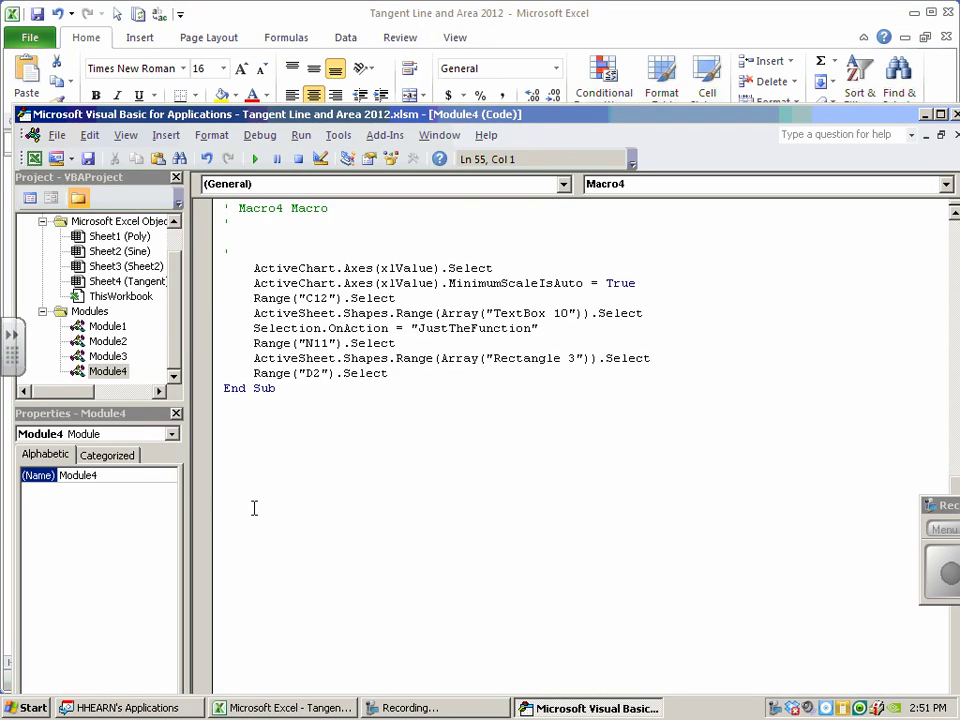
{"action": "left_click", "coordinate": [371, 208]}
{"action": "key", "text": "ctrl+a"}
{"action": "left_click", "coordinate": [456, 253]}
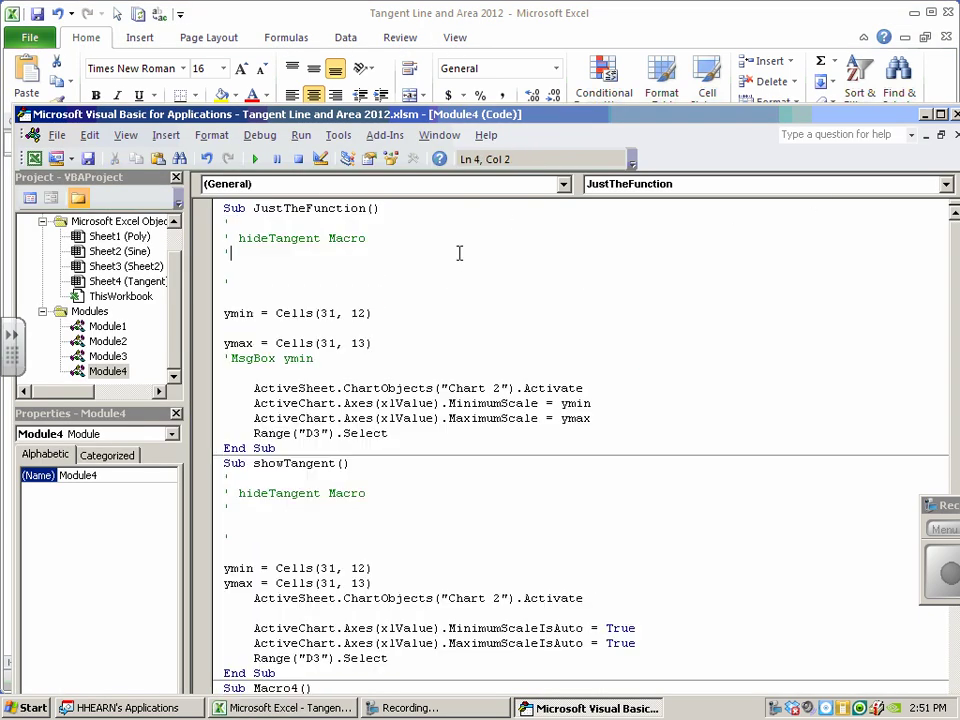
{"action": "left_click_drag", "start_coordinate": [718, 124], "coordinate": [700, 521]}
{"action": "left_click", "coordinate": [266, 213]}
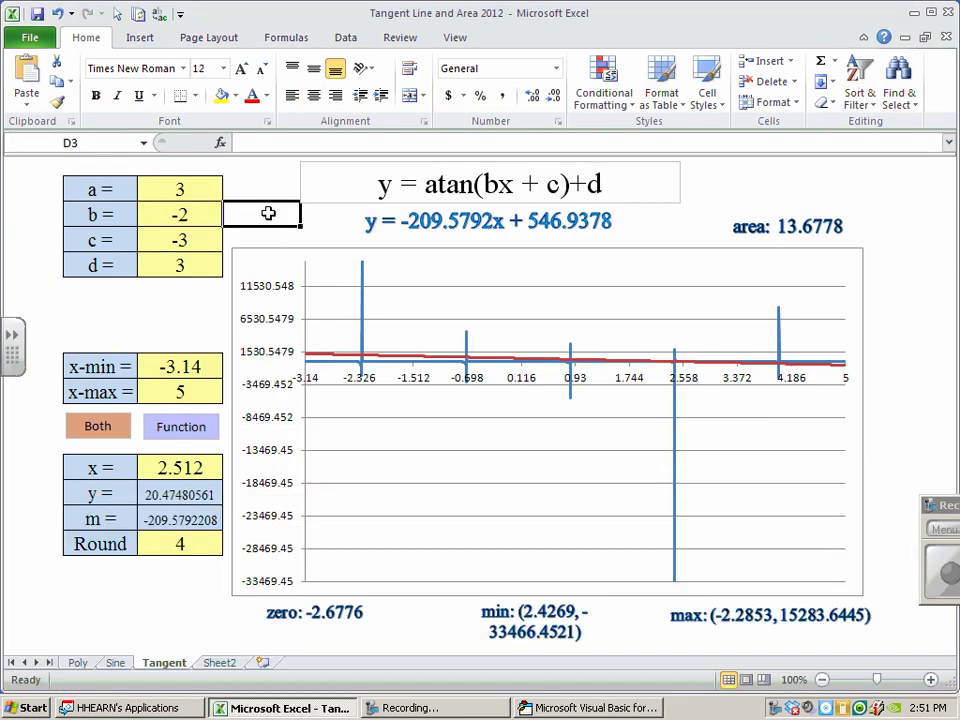
{"action": "left_click", "coordinate": [241, 258]}
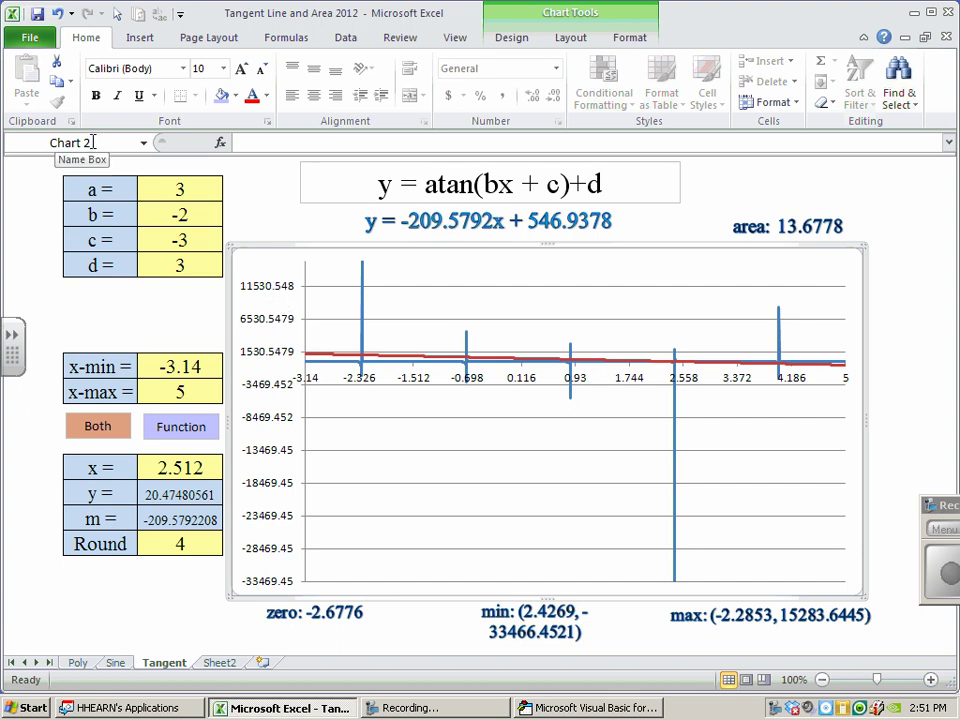
{"action": "left_click", "coordinate": [610, 712]}
Copy the whole JustTheFunction sub and paste it below Macro4's End Sub in Module4.
{"action": "left_click_drag", "start_coordinate": [612, 510], "coordinate": [608, 42]}
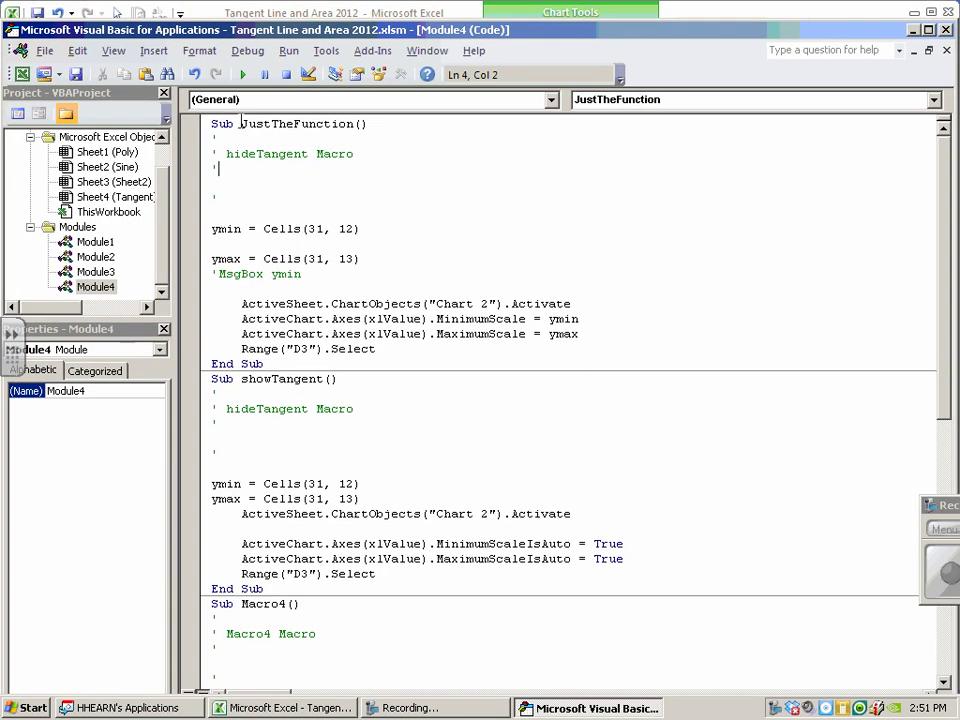
{"action": "left_click_drag", "start_coordinate": [241, 122], "coordinate": [360, 123]}
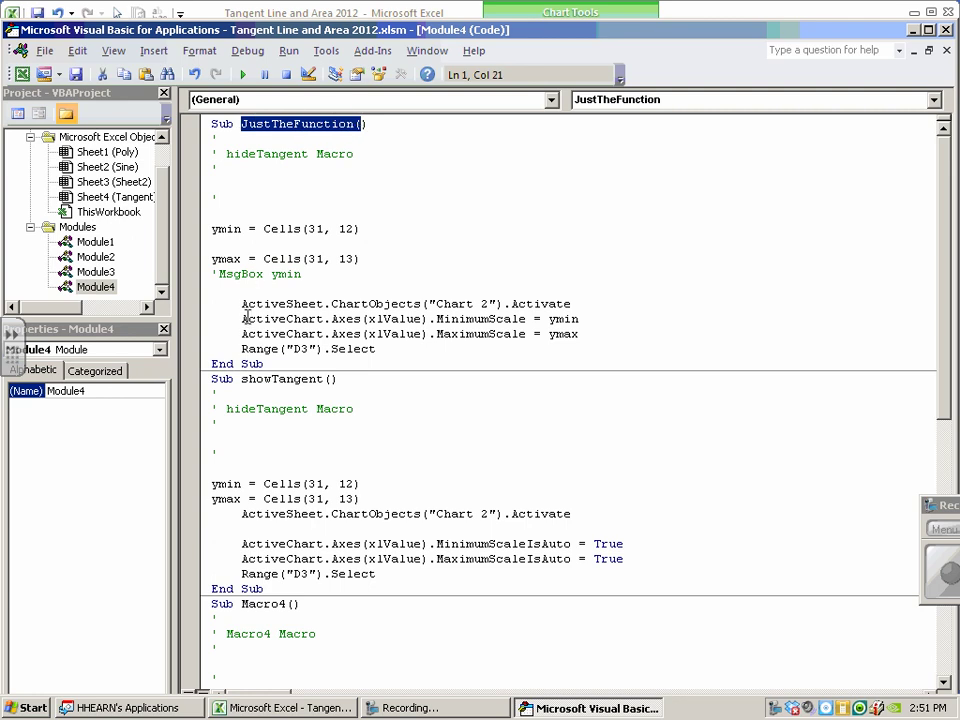
{"action": "left_click_drag", "start_coordinate": [241, 303], "coordinate": [593, 302]}
{"action": "left_click_drag", "start_coordinate": [263, 364], "coordinate": [207, 124]}
{"action": "key", "text": "ctrl+c"}
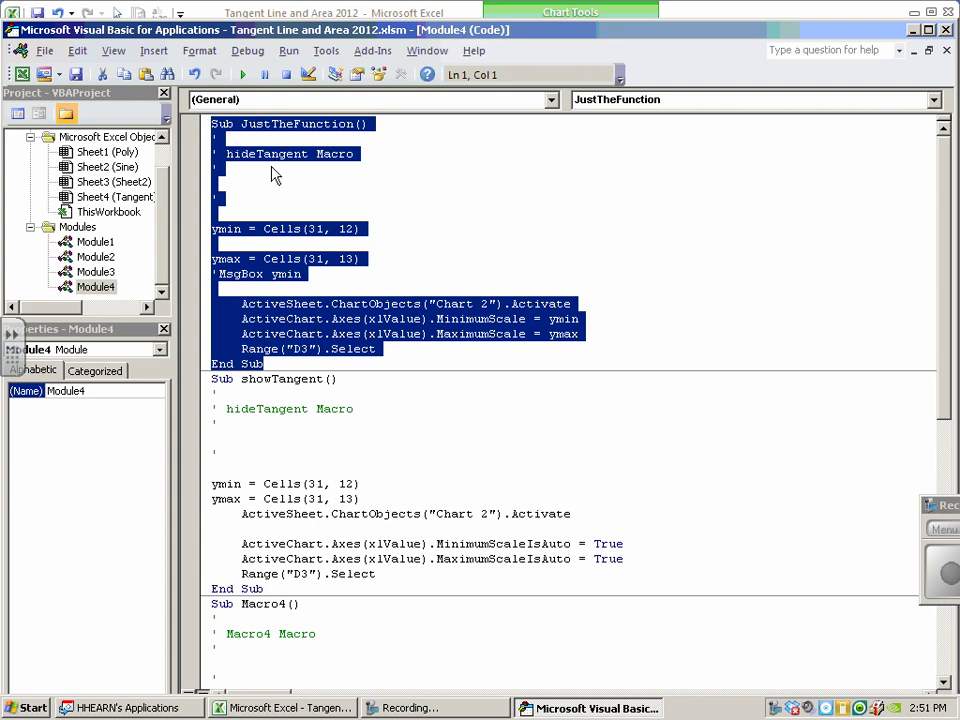
{"action": "scroll", "coordinate": [568, 506], "scroll_direction": "down", "scroll_amount": 9}
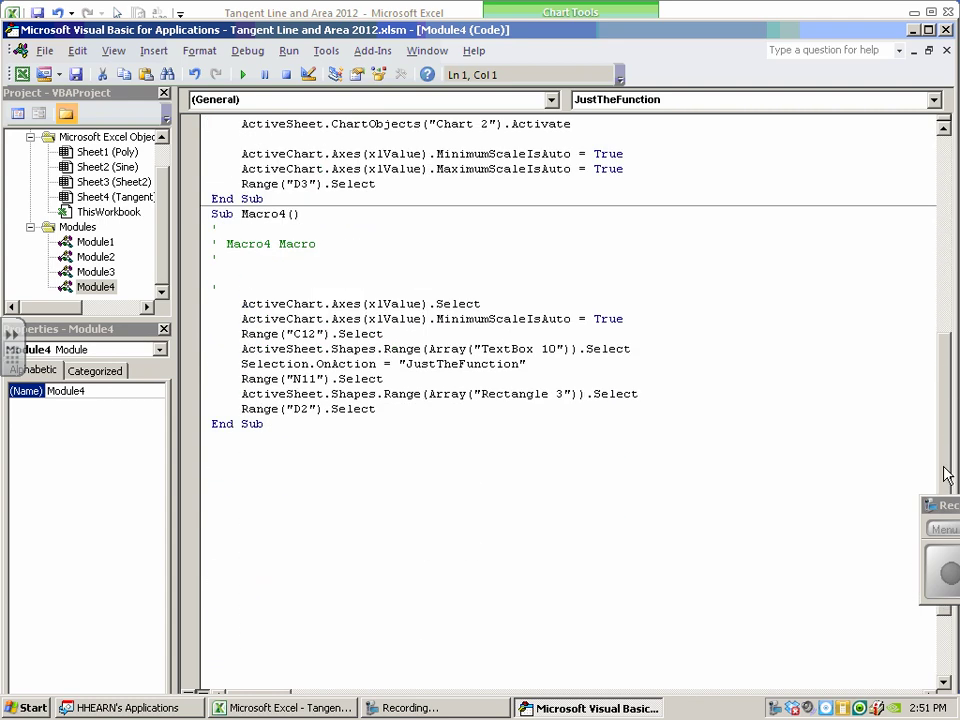
{"action": "left_click", "coordinate": [214, 458]}
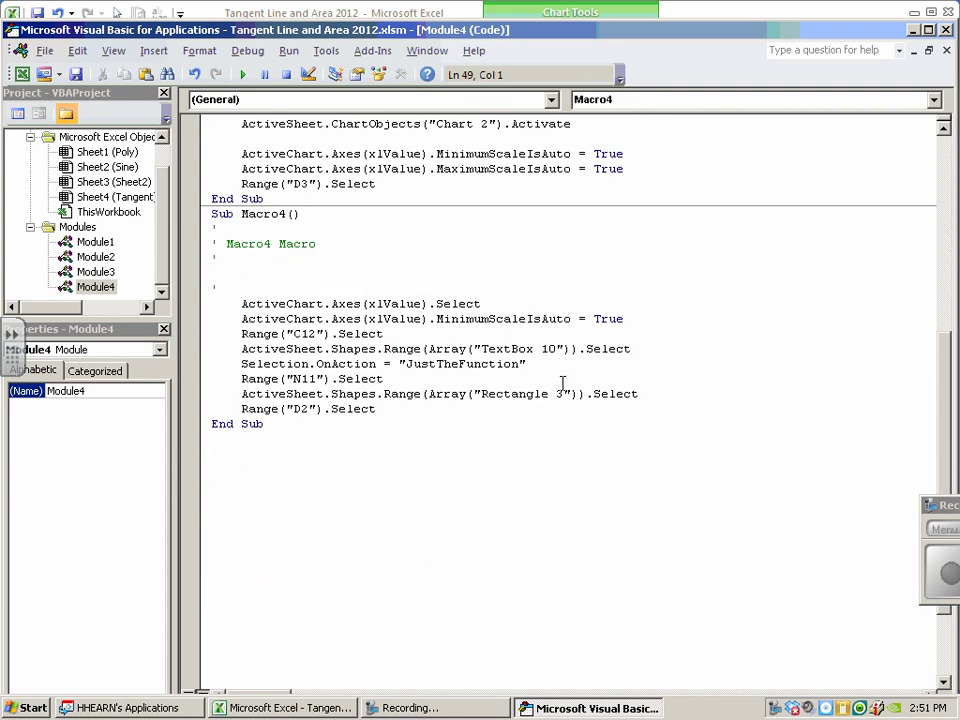
{"action": "key", "text": "ctrl+v"}
{"action": "left_click_drag", "start_coordinate": [943, 412], "coordinate": [937, 533]}
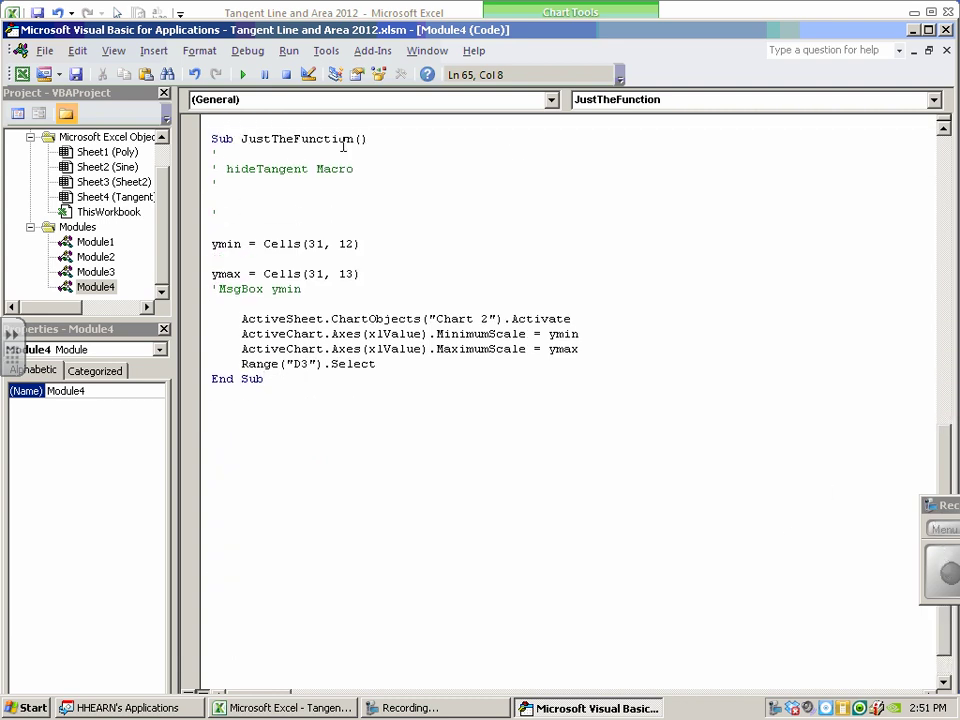
Change the pasted sub's name from JustTheFunction to CustomForTangent.
{"action": "left_click_drag", "start_coordinate": [353, 139], "coordinate": [244, 150]}
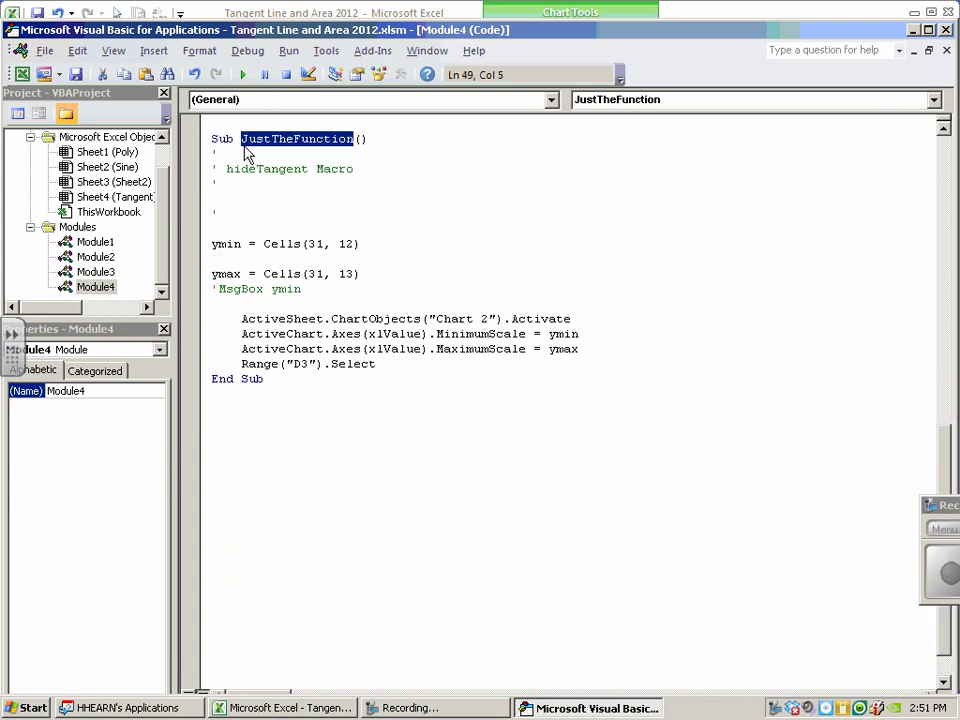
{"action": "type", "text": "CustomFor"}
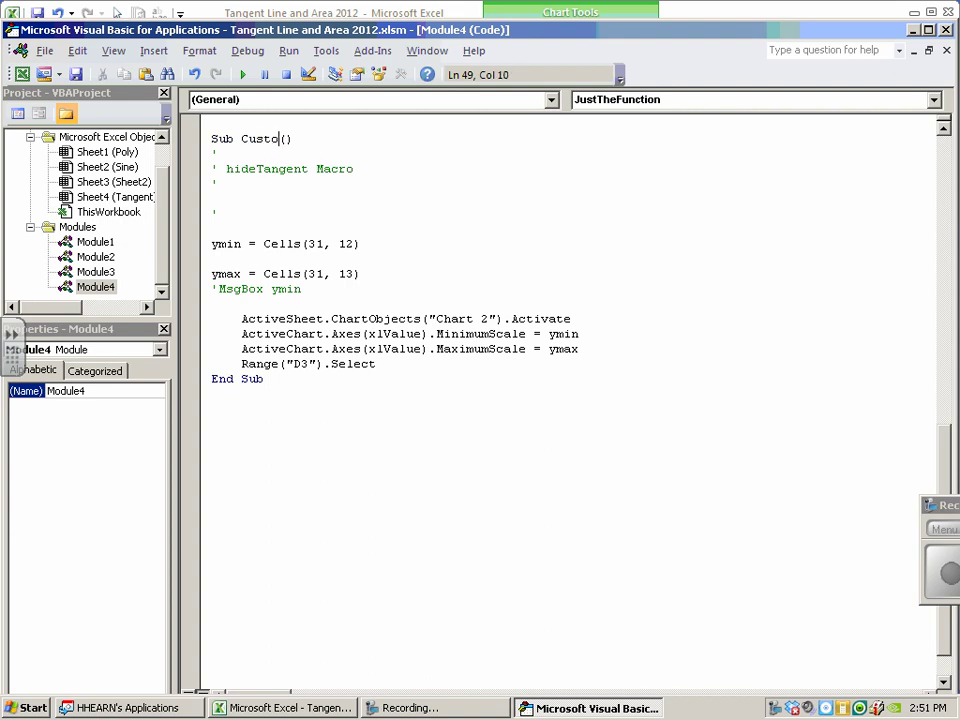
{"action": "type", "text": "Tangent"}
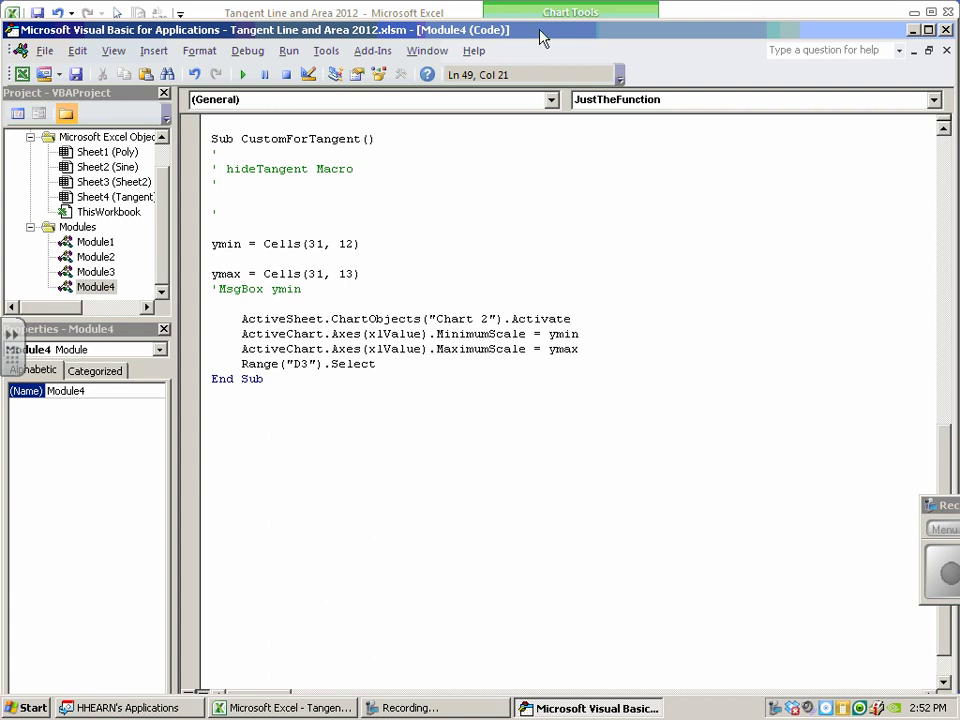
{"action": "left_click_drag", "start_coordinate": [540, 37], "coordinate": [530, 250]}
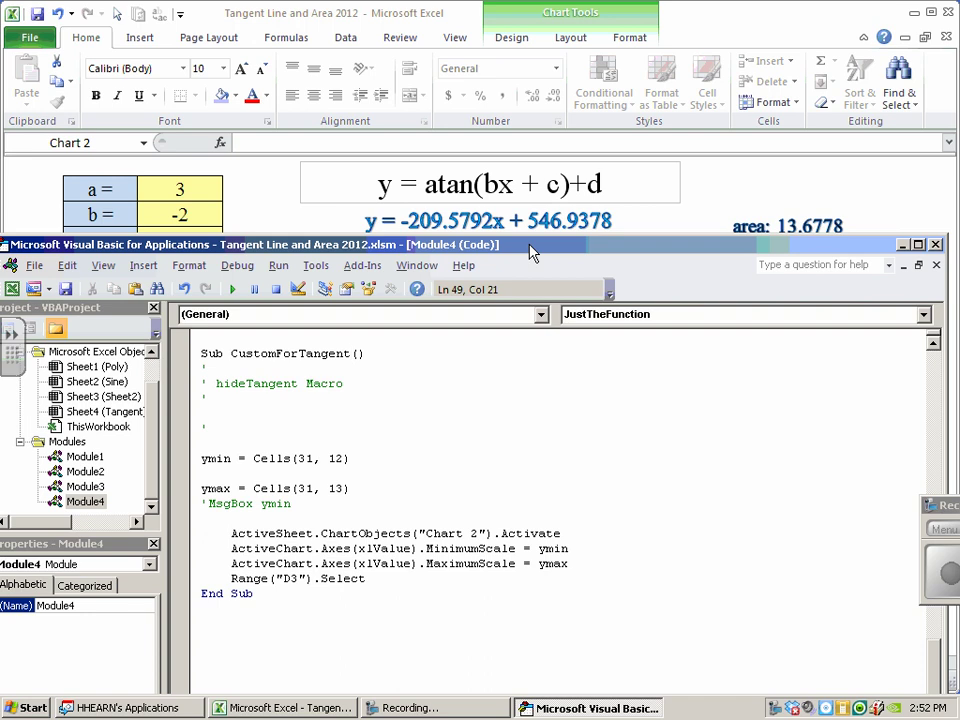
{"action": "left_click_drag", "start_coordinate": [530, 252], "coordinate": [766, 52]}
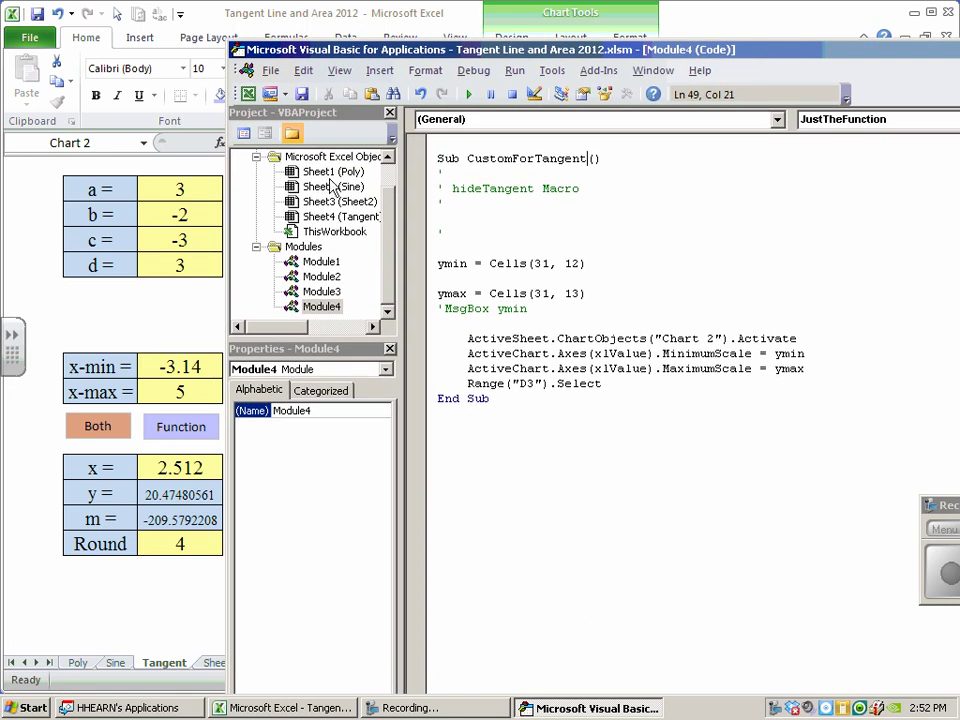
Check the a value in C2 and the d value in C5, then return to the Visual Basic editor.
{"action": "left_click", "coordinate": [132, 299]}
{"action": "left_click", "coordinate": [172, 265]}
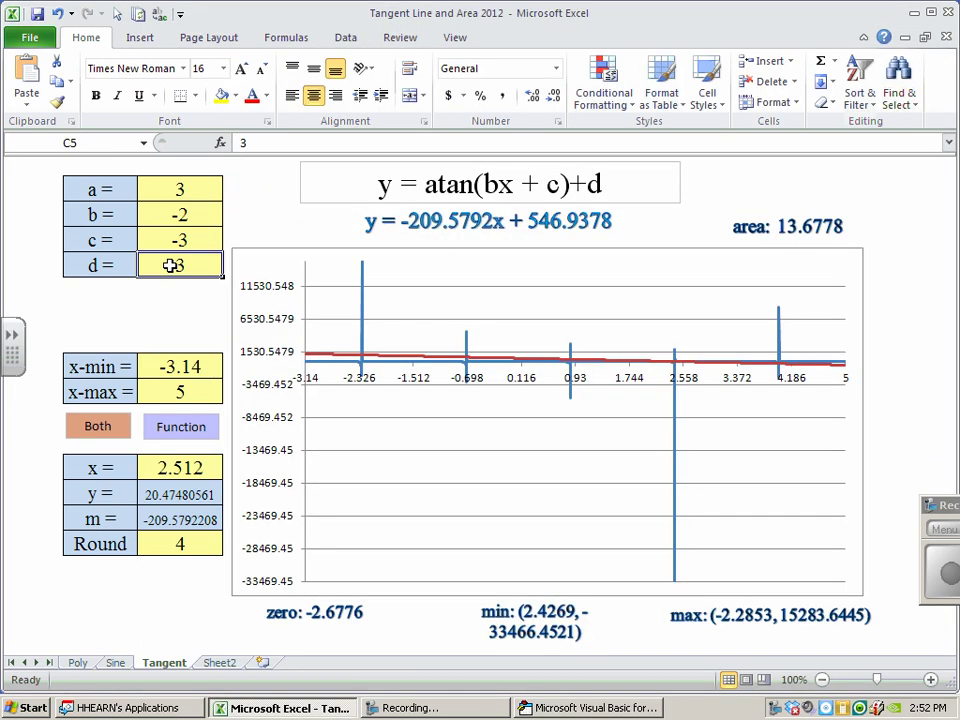
{"action": "left_click", "coordinate": [177, 188]}
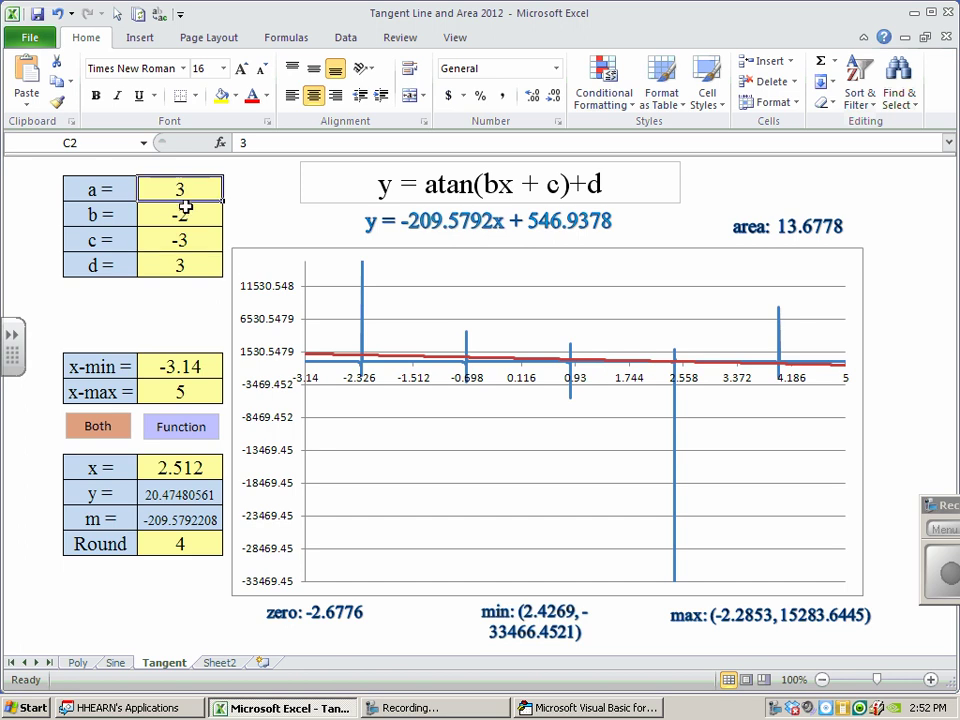
{"action": "left_click_drag", "start_coordinate": [424, 190], "coordinate": [438, 192]}
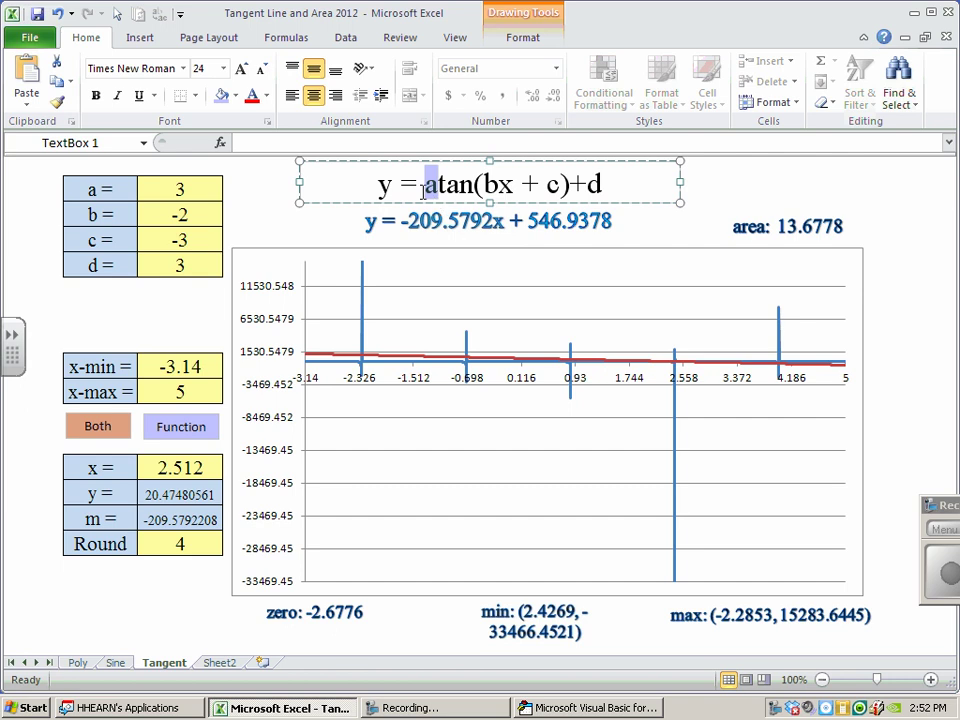
{"action": "left_click", "coordinate": [182, 264]}
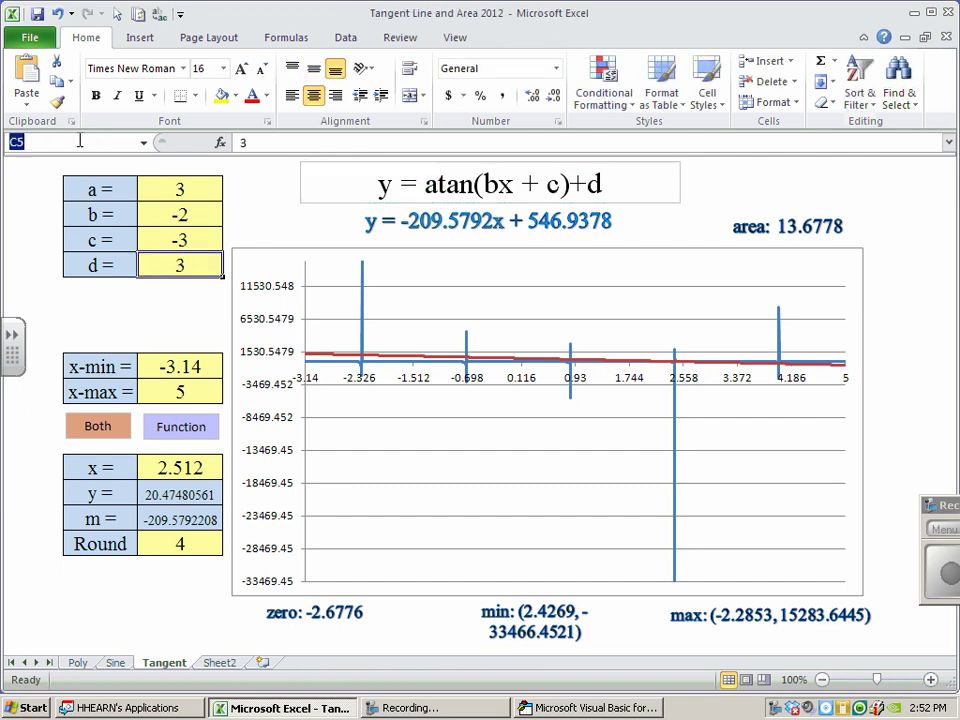
{"action": "left_click", "coordinate": [180, 190]}
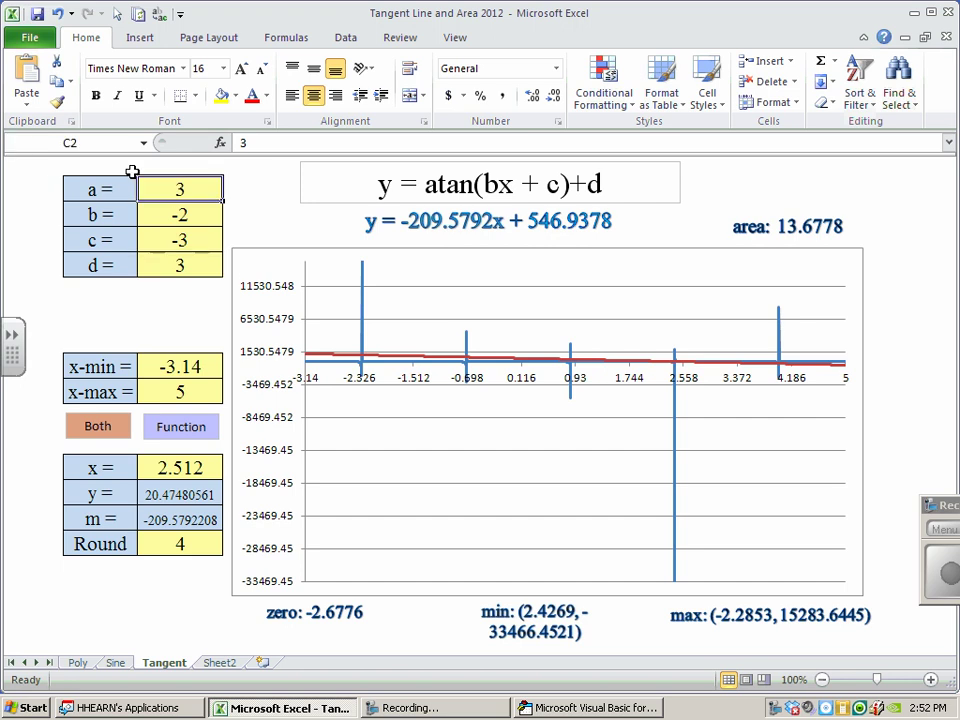
{"action": "left_click", "coordinate": [68, 143]}
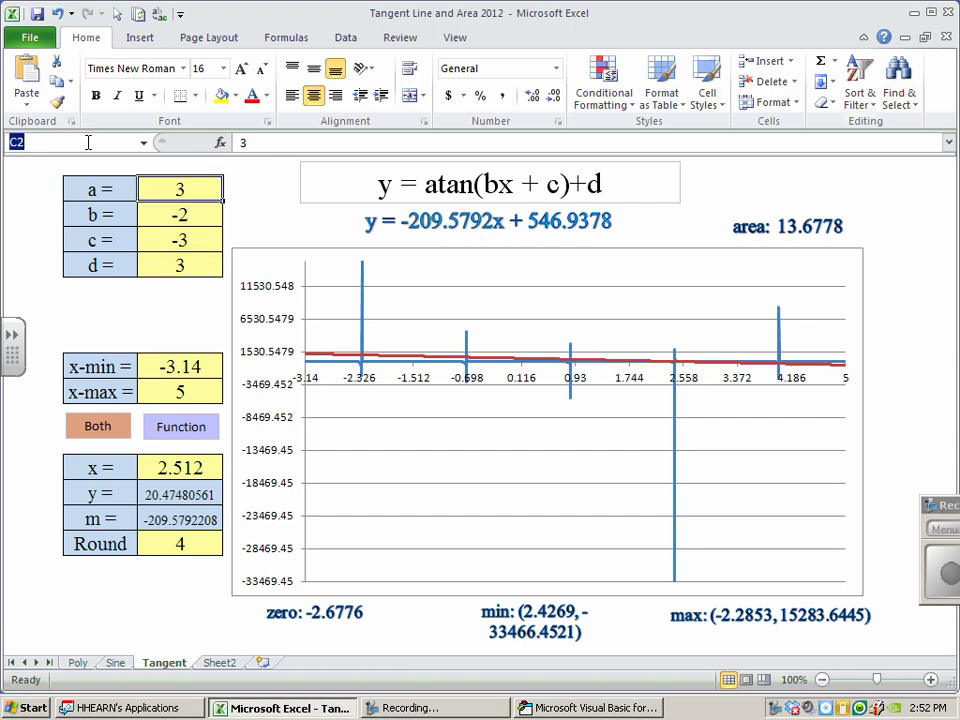
{"action": "left_click", "coordinate": [182, 264]}
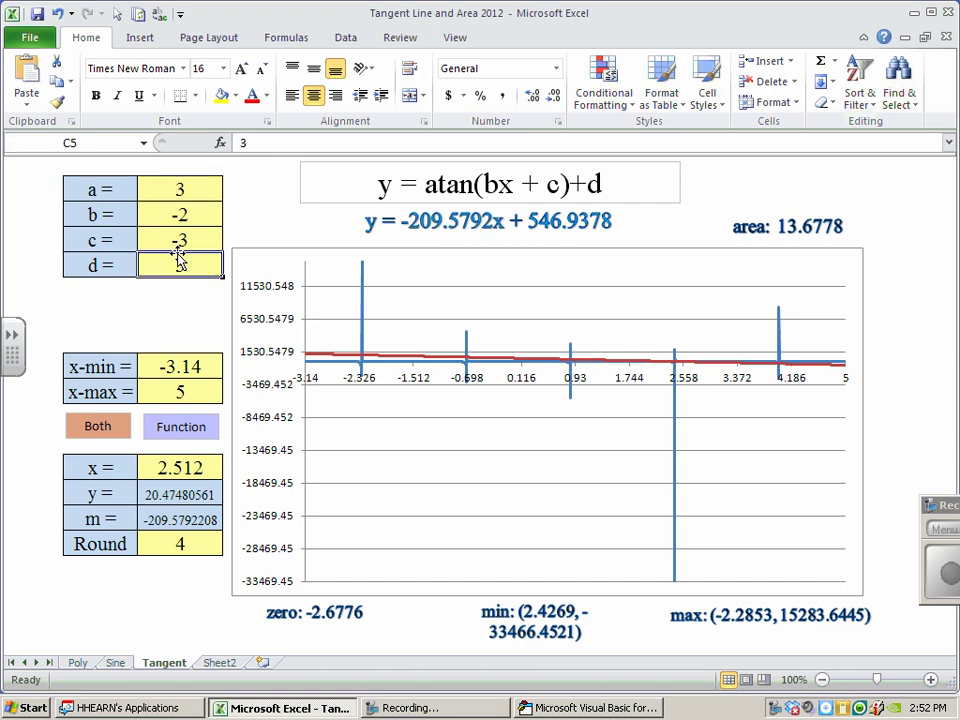
{"action": "left_click", "coordinate": [573, 710]}
Add the lines cl = Cells(5,3) and ampl = Cells(2,3) above CustomForTangent's ymin line.
{"action": "left_click_drag", "start_coordinate": [560, 50], "coordinate": [482, 48]}
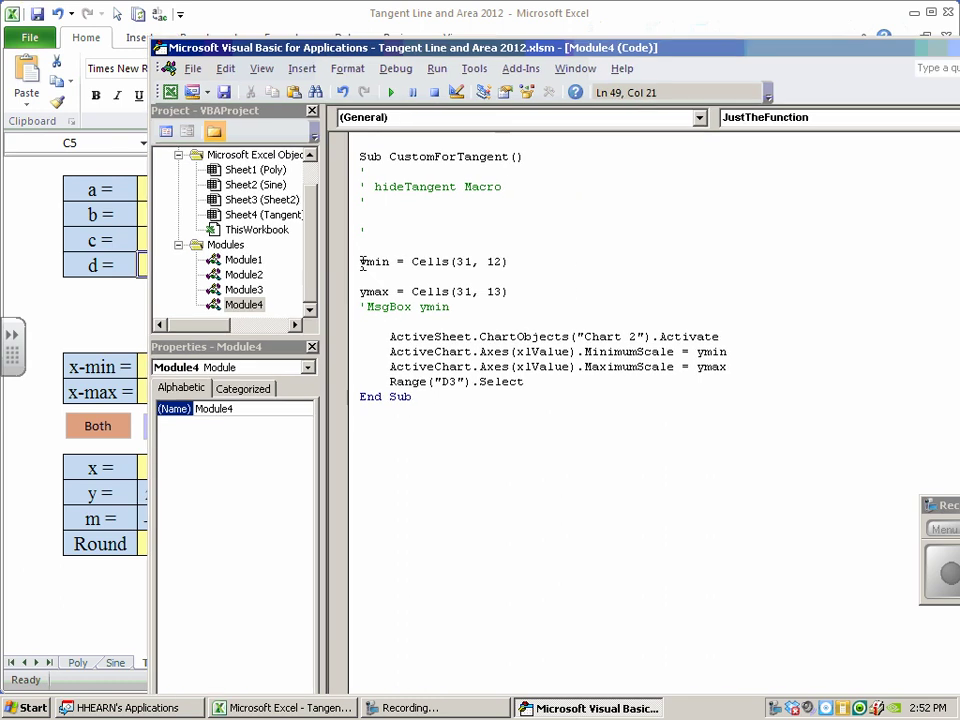
{"action": "left_click", "coordinate": [367, 232]}
{"action": "key", "text": "Return"}
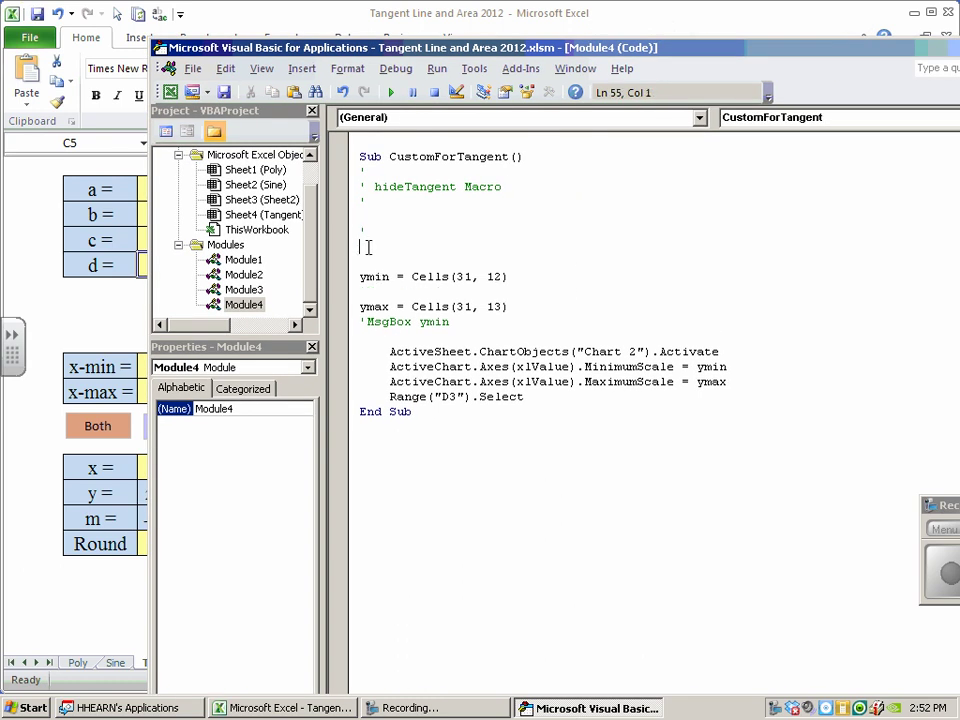
{"action": "type", "text": "cl=cells(5,3"}
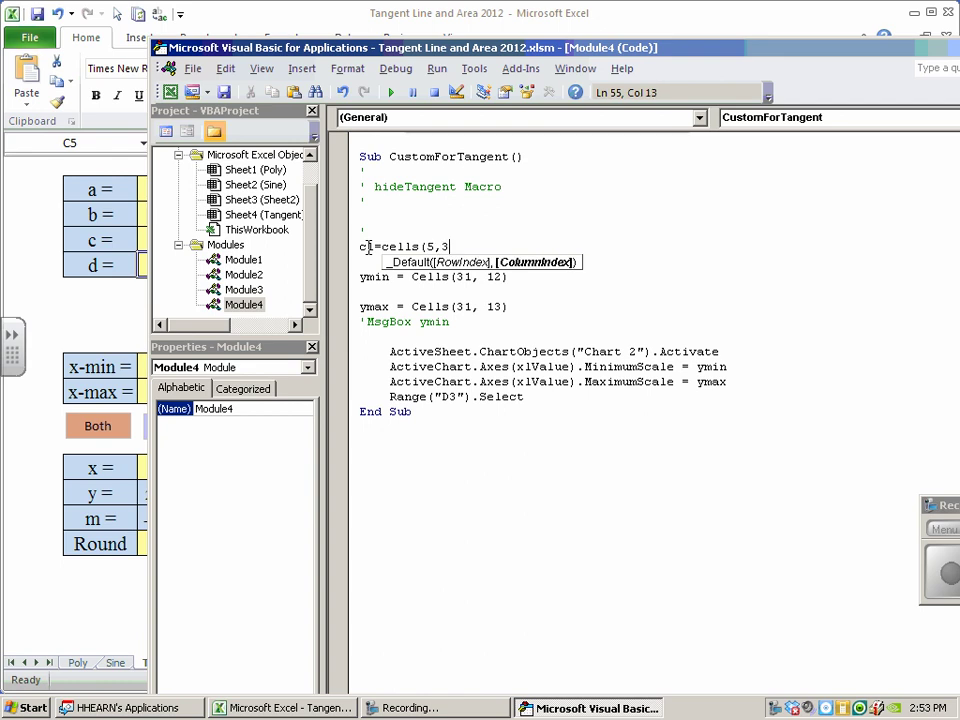
{"action": "type", "text": ")"}
{"action": "key", "text": "Return"}
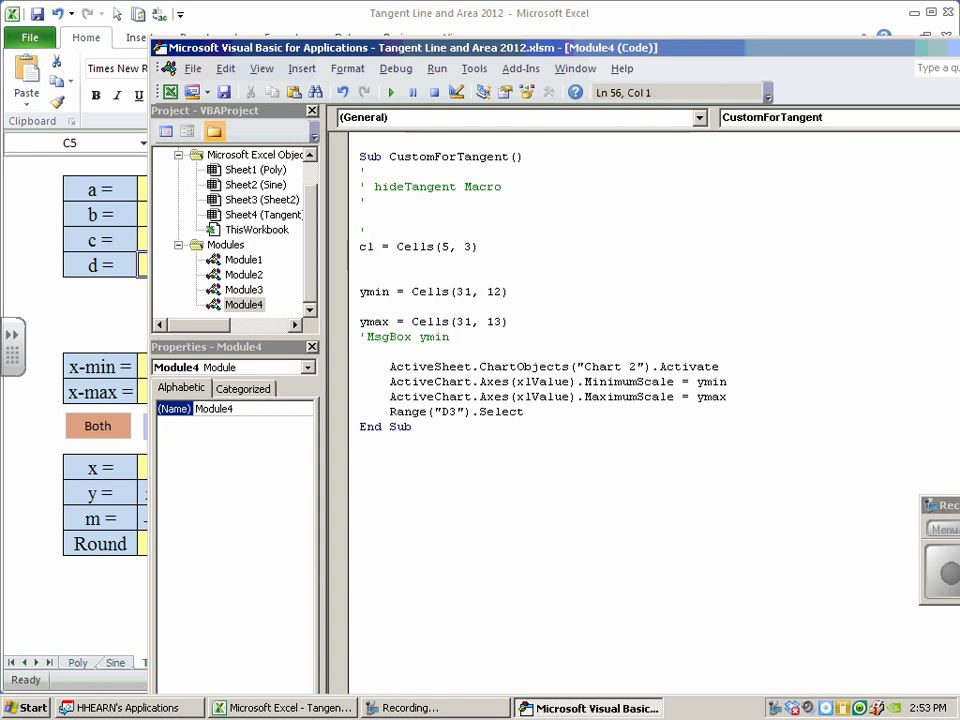
{"action": "type", "text": "ampl"}
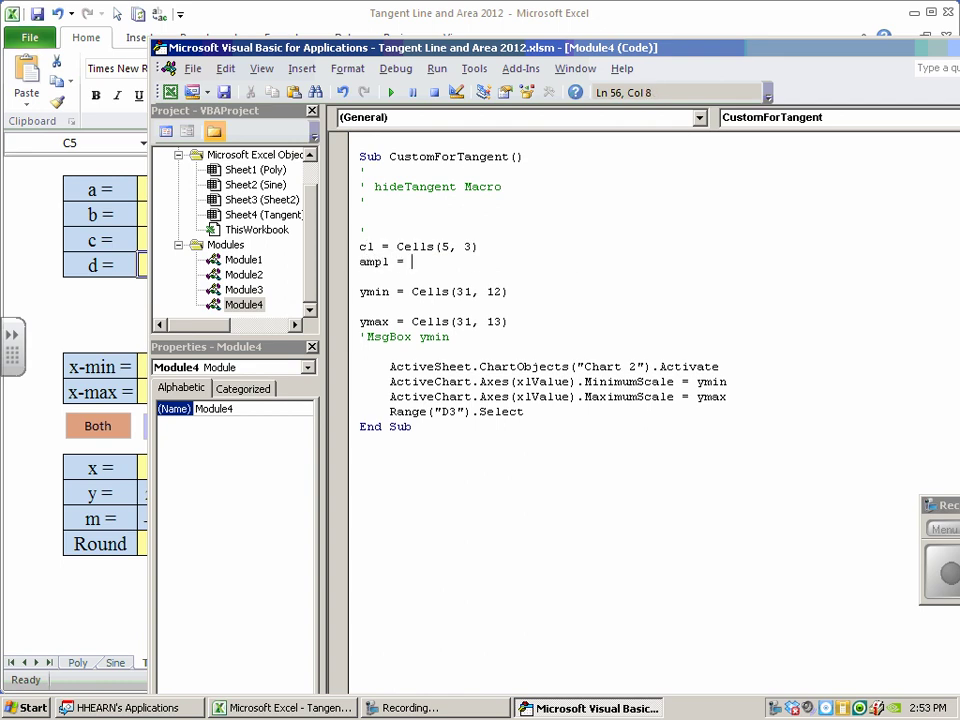
{"action": "type", "text": " = cells(2,3)"}
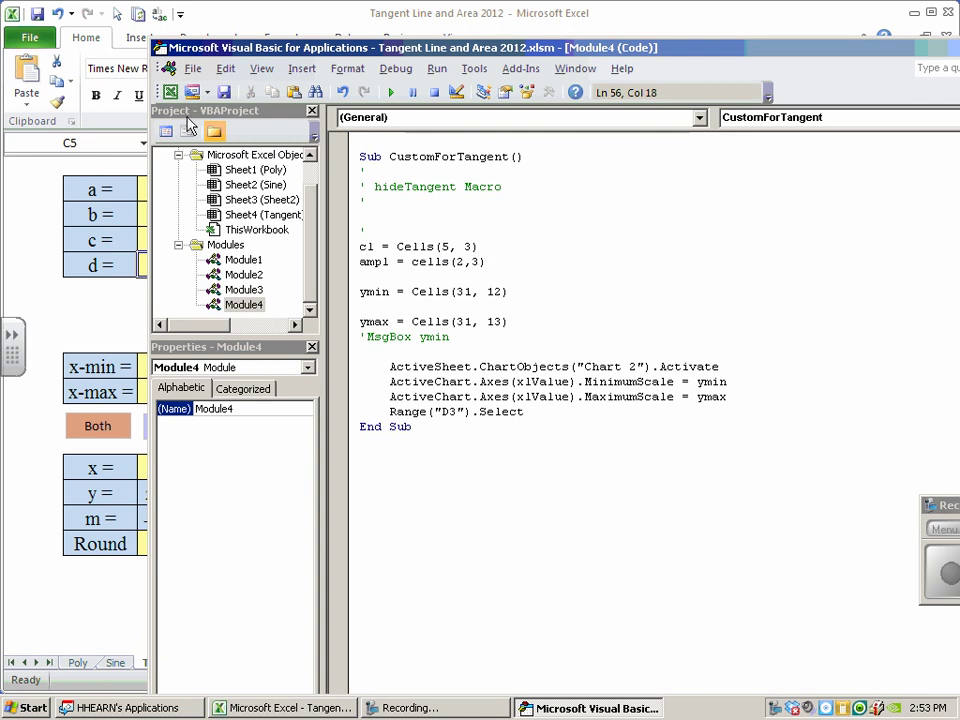
Recheck cells C2 and C5 on the worksheet, then go back to the code editor.
{"action": "left_click", "coordinate": [103, 166]}
{"action": "left_click", "coordinate": [173, 189]}
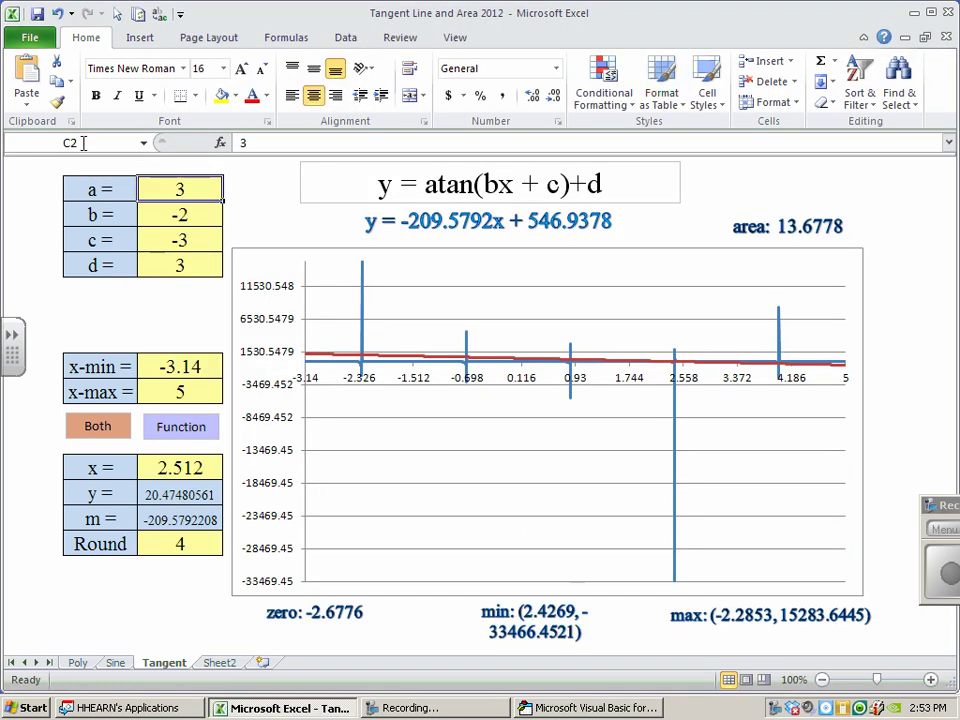
{"action": "left_click", "coordinate": [184, 263]}
{"action": "left_click", "coordinate": [598, 708]}
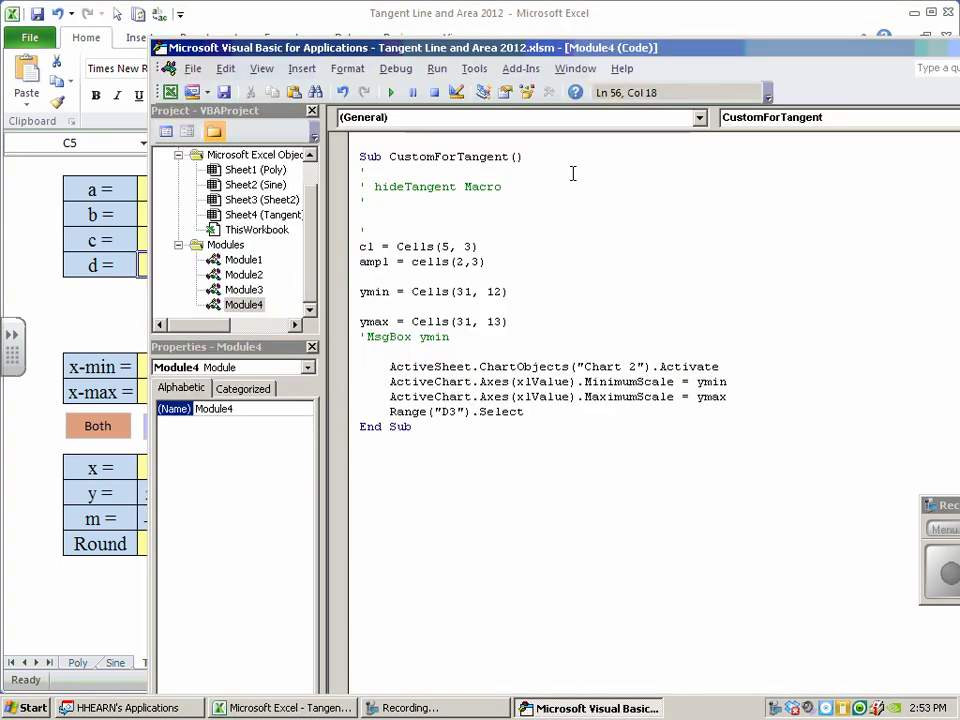
Replace ymin's Cells(31, 12) with cl - 4 * Abs(ampl).
{"action": "left_click_drag", "start_coordinate": [509, 291], "coordinate": [413, 289]}
{"action": "key", "text": "Delete"}
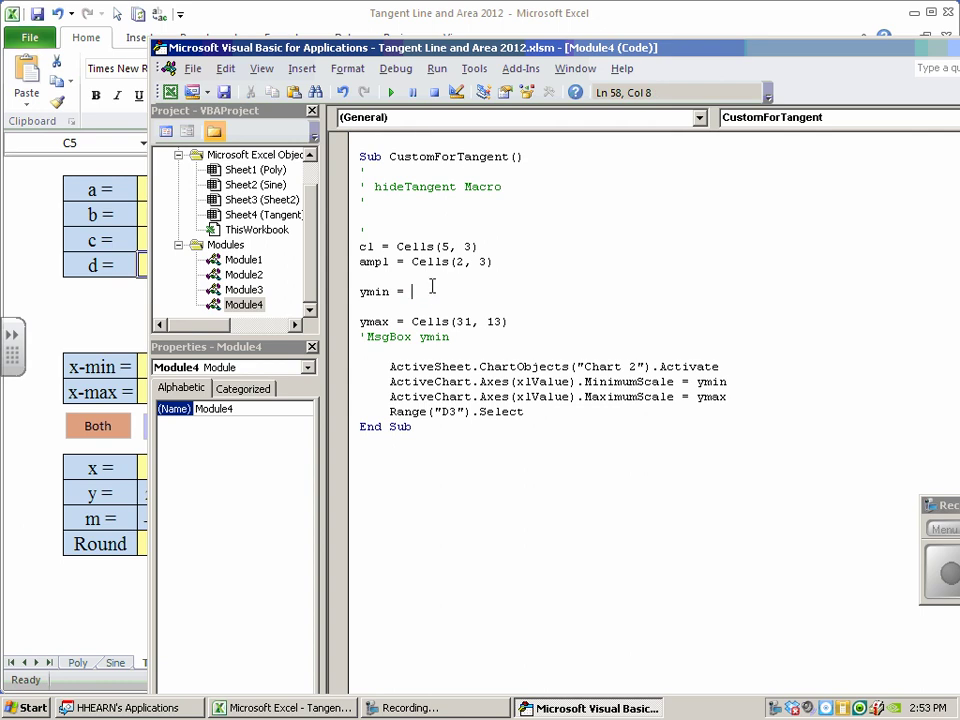
{"action": "type", "text": "cl"}
{"action": "type", "text": "4*a"}
{"action": "type", "text": "bs(ampl)"}
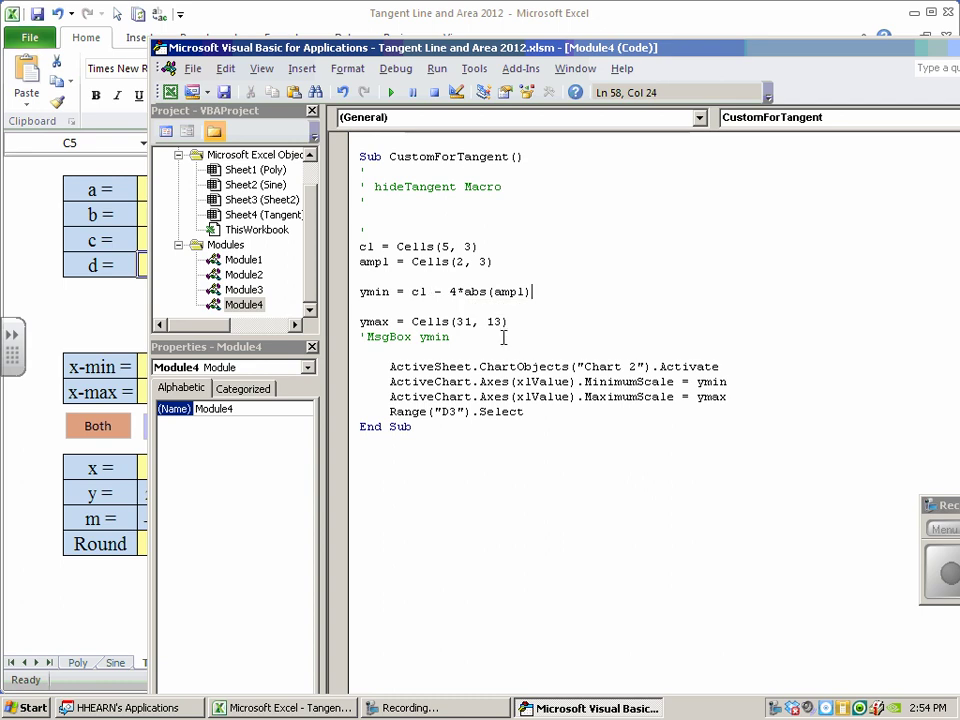
Set ymax to cl + 4 * Abs(ampl) in place of Cells(31, 13).
{"action": "left_click_drag", "start_coordinate": [543, 296], "coordinate": [414, 298]}
{"action": "key", "text": "ctrl+c"}
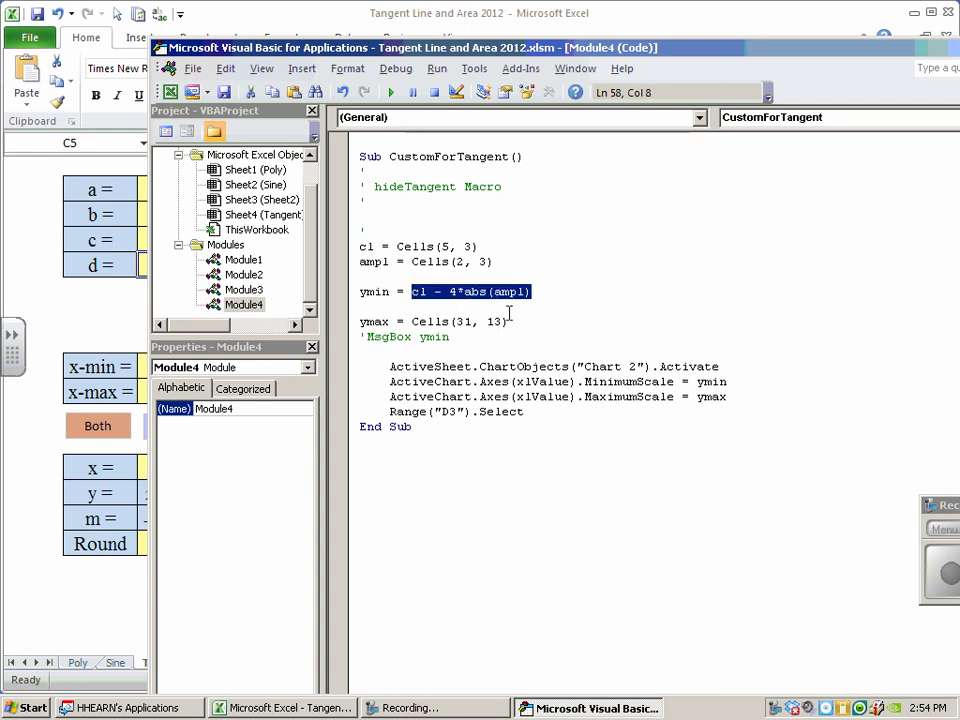
{"action": "left_click_drag", "start_coordinate": [509, 322], "coordinate": [411, 322]}
{"action": "key", "text": "ctrl+v"}
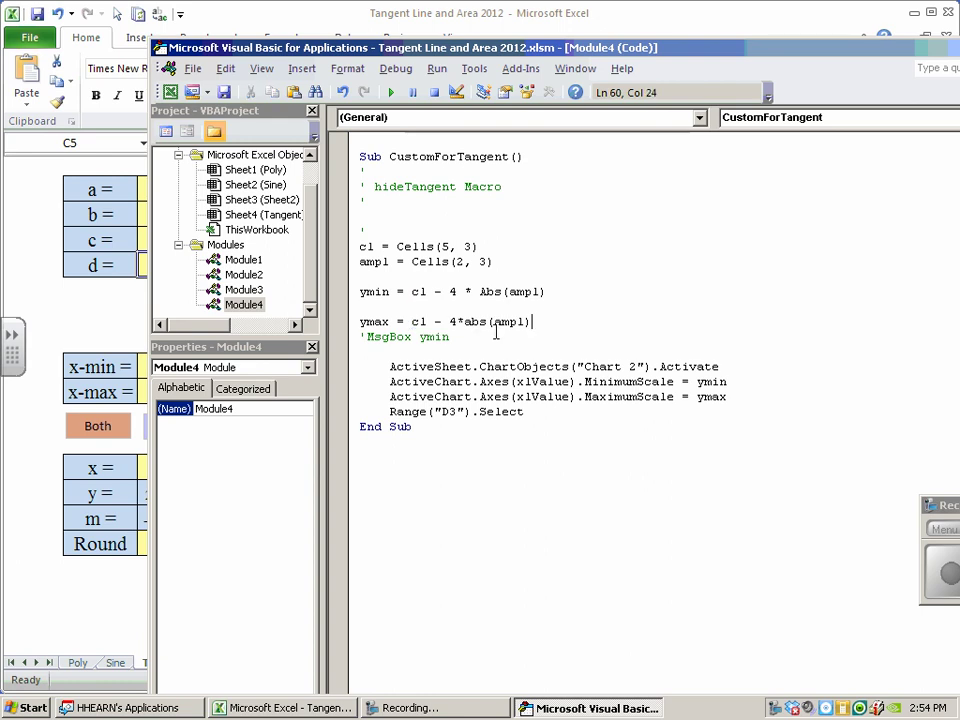
{"action": "left_click", "coordinate": [443, 321]}
{"action": "key", "text": "shift+Left"}
{"action": "type", "text": "+"}
{"action": "left_click", "coordinate": [544, 347]}
Highlight ymin and ymax where they are defined and where they set the axis scale.
{"action": "left_click", "coordinate": [386, 291]}
{"action": "left_click_drag", "start_coordinate": [386, 291], "coordinate": [360, 292]}
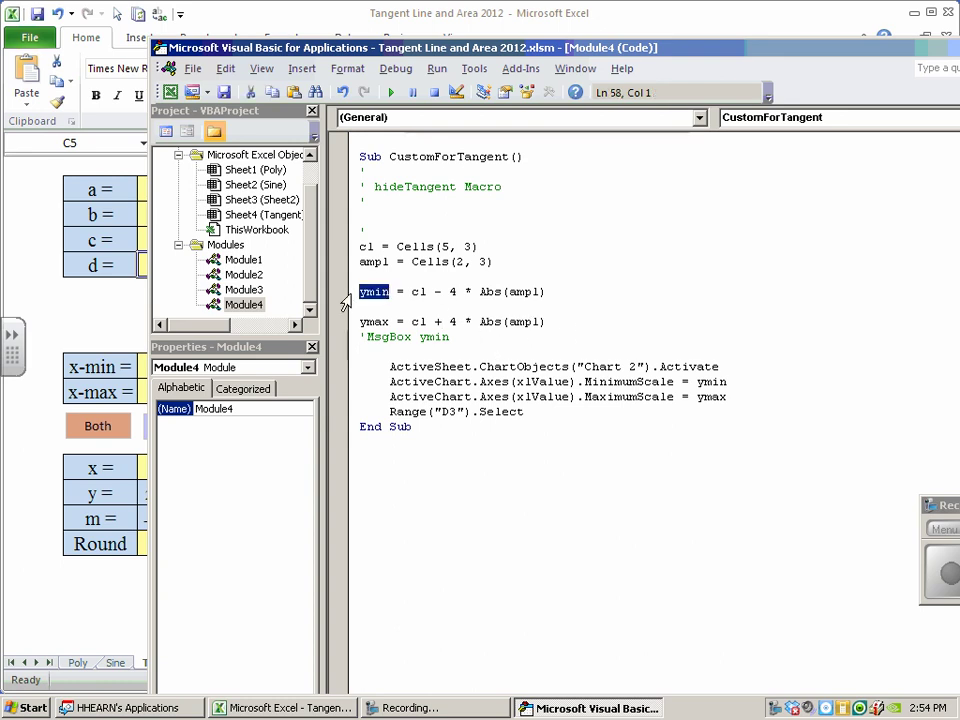
{"action": "left_click_drag", "start_coordinate": [729, 381], "coordinate": [698, 388]}
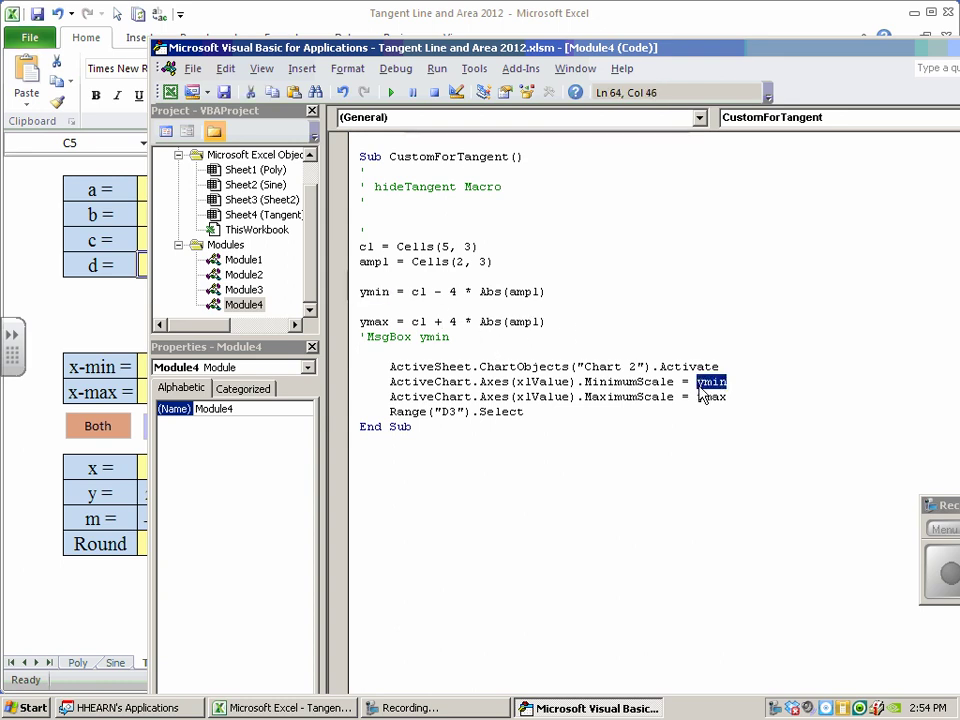
{"action": "left_click_drag", "start_coordinate": [390, 321], "coordinate": [359, 322]}
{"action": "left_click_drag", "start_coordinate": [727, 397], "coordinate": [697, 398]}
{"action": "left_click_drag", "start_coordinate": [790, 55], "coordinate": [632, 50]}
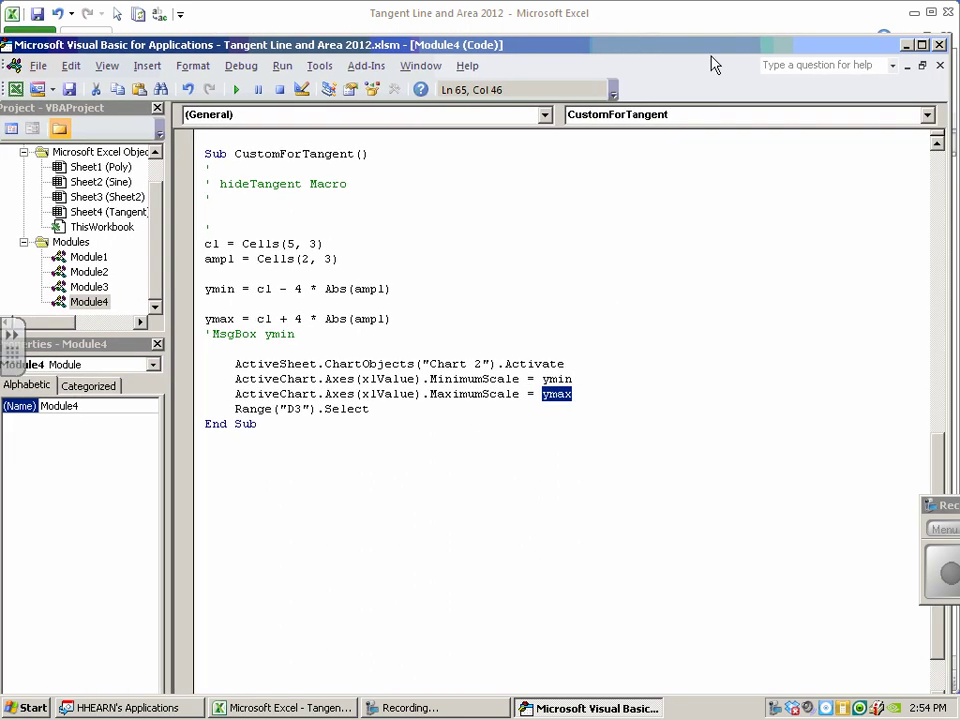
Draw a text box reading 'Y-Scale' below the d row, sized to fit its text.
{"action": "left_click", "coordinate": [906, 44]}
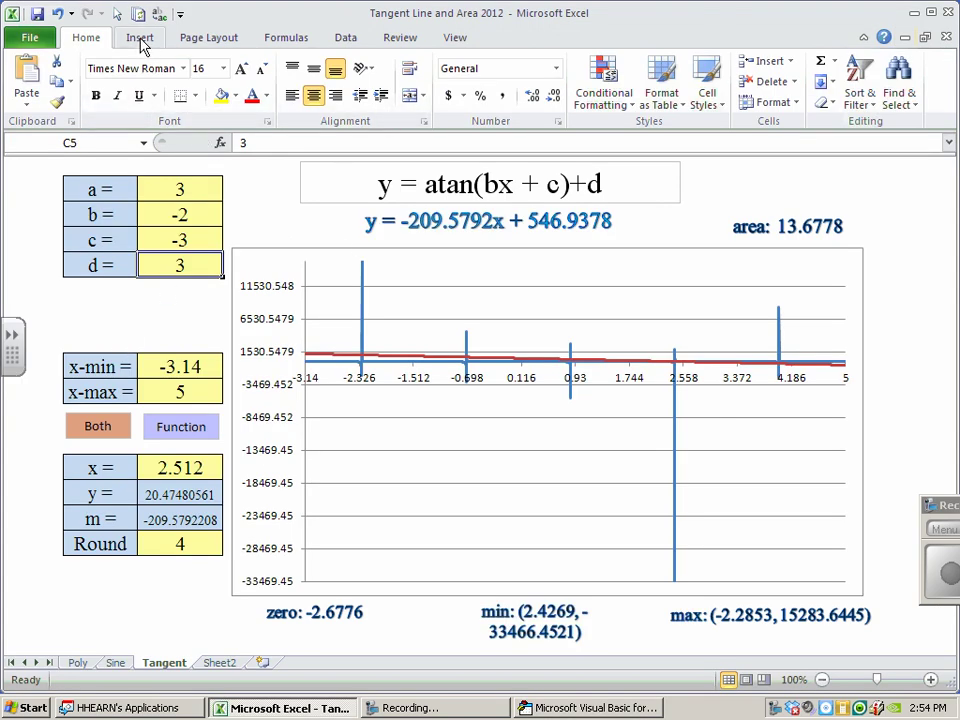
{"action": "left_click", "coordinate": [140, 40]}
{"action": "left_click", "coordinate": [683, 85]}
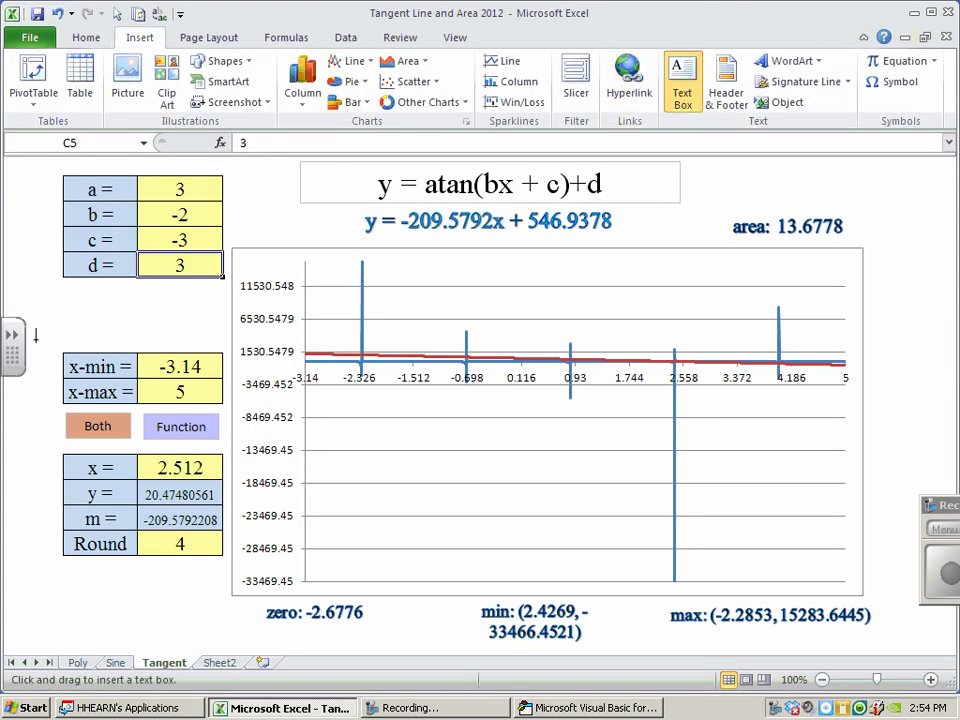
{"action": "left_click_drag", "start_coordinate": [75, 307], "coordinate": [186, 331]}
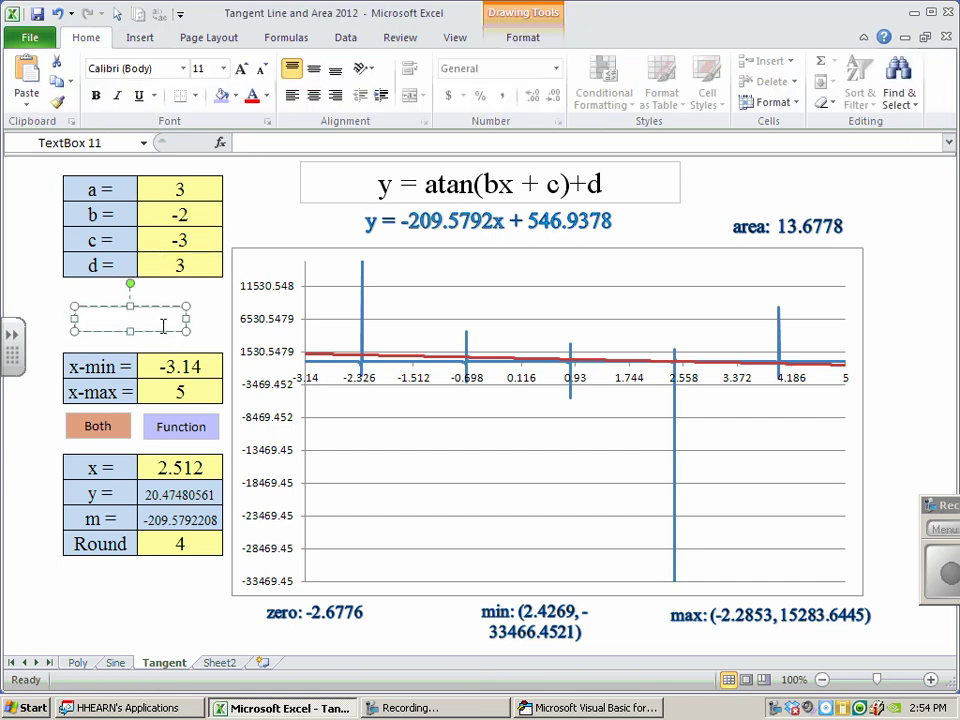
{"action": "type", "text": "y- cale"}
{"action": "left_click", "coordinate": [100, 319]}
{"action": "key", "text": "BackSpace"}
{"action": "type", "text": "S"}
{"action": "left_click_drag", "start_coordinate": [186, 319], "coordinate": [138, 319]}
Test the Both button on the chart, running it again to restore the axis.
{"action": "left_click", "coordinate": [30, 429]}
{"action": "left_click", "coordinate": [171, 428]}
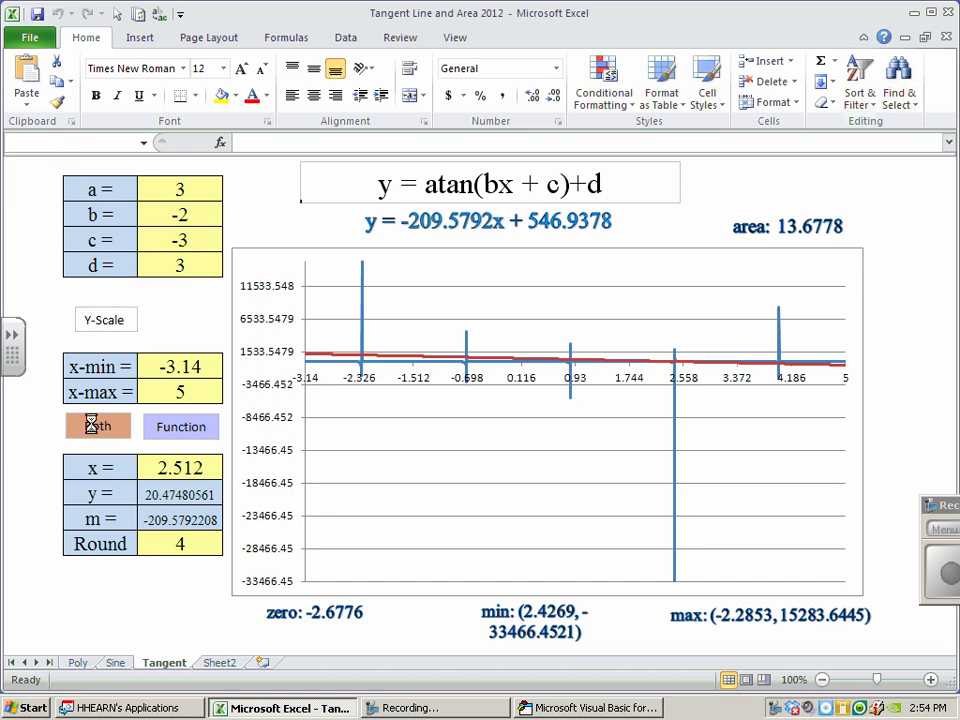
{"action": "left_click", "coordinate": [93, 428]}
{"action": "left_click", "coordinate": [91, 426]}
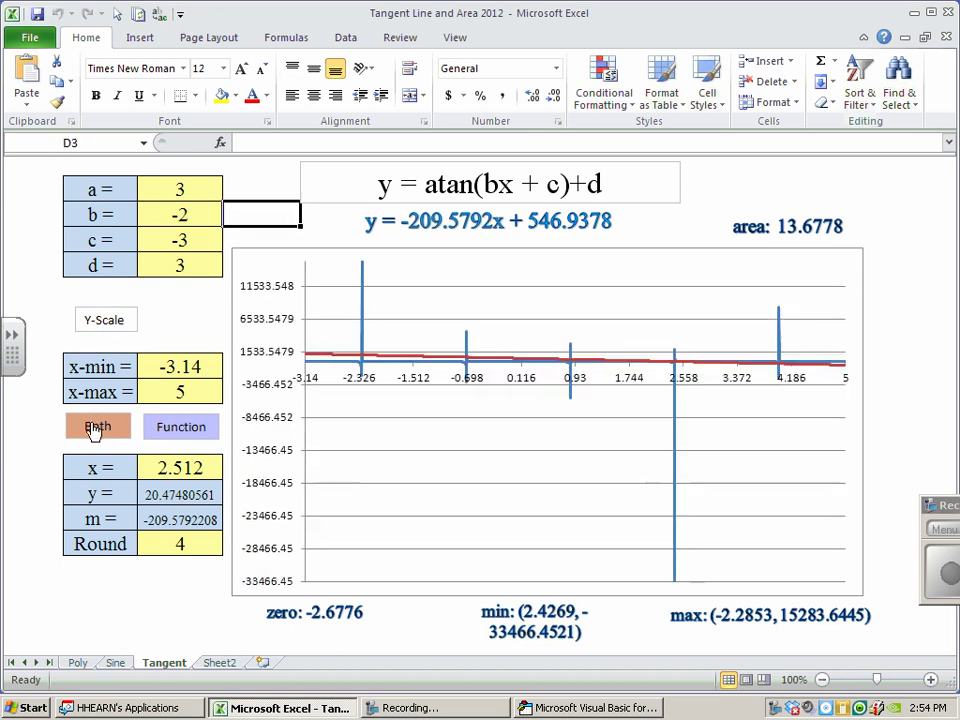
Give the Y-Scale box a light blue fill.
{"action": "left_click", "coordinate": [105, 320]}
{"action": "left_click", "coordinate": [237, 96]}
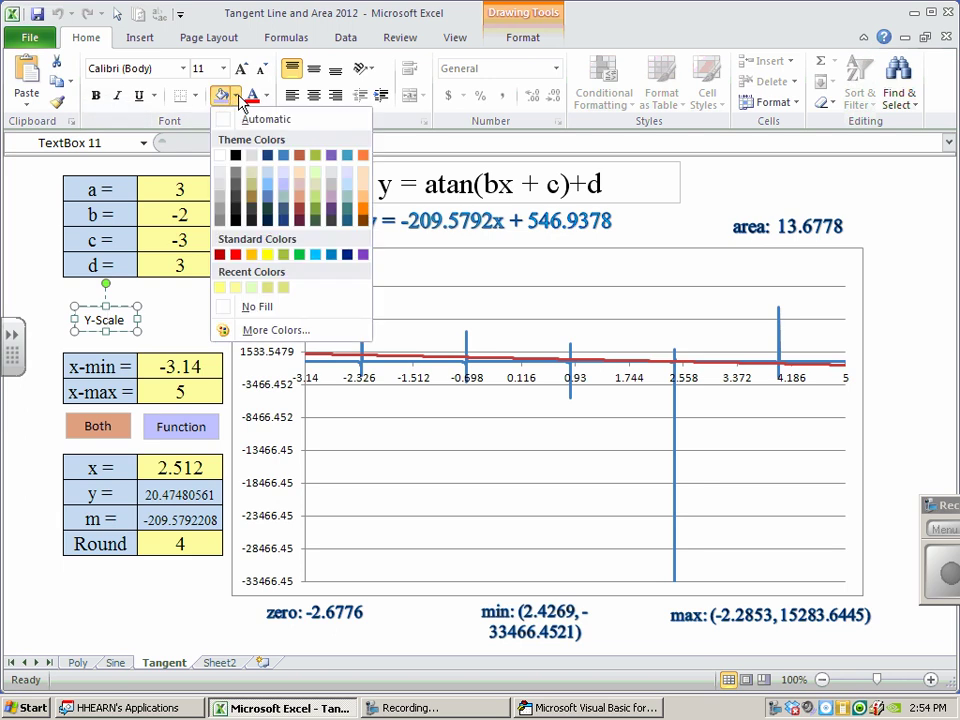
{"action": "left_click", "coordinate": [286, 191]}
{"action": "left_click", "coordinate": [171, 328]}
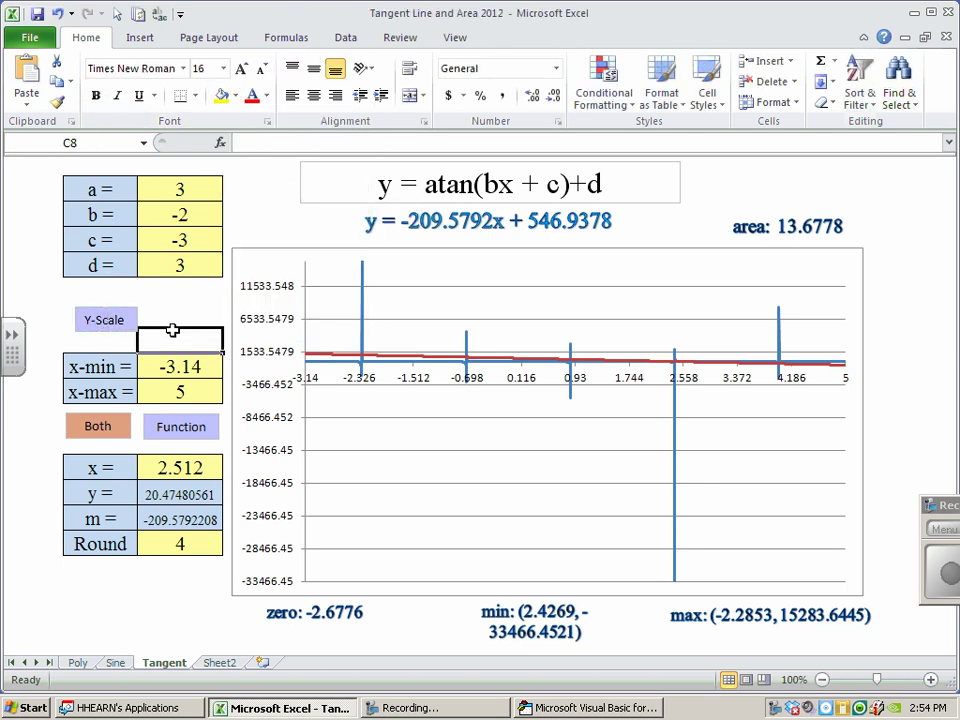
Assign the CustomForTangent macro to the Y-Scale box.
{"action": "right_click", "coordinate": [113, 325]}
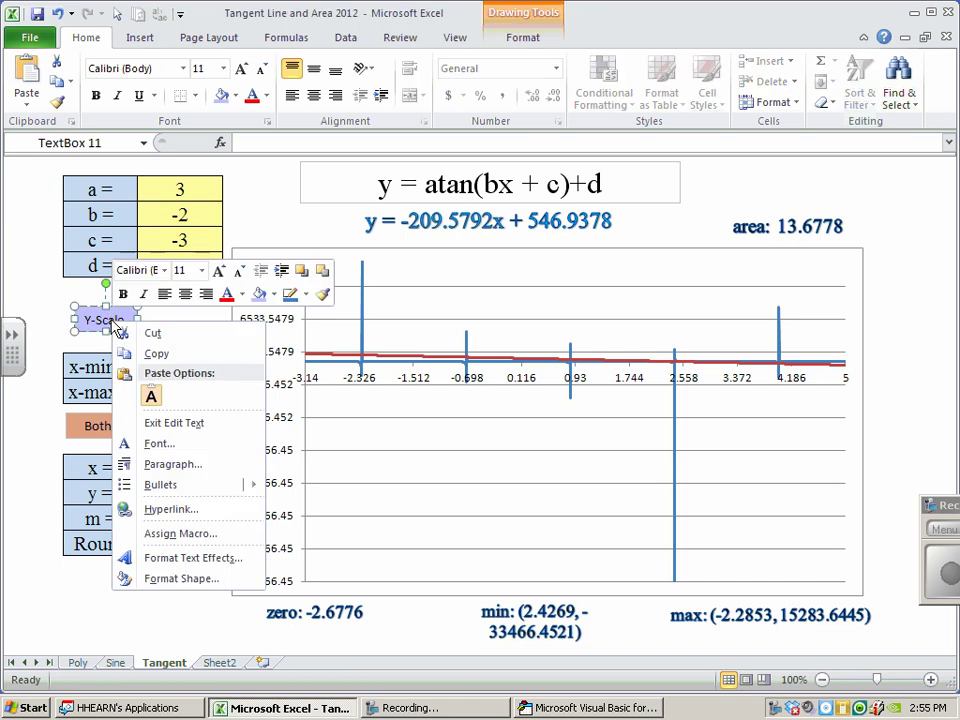
{"action": "left_click", "coordinate": [150, 534]}
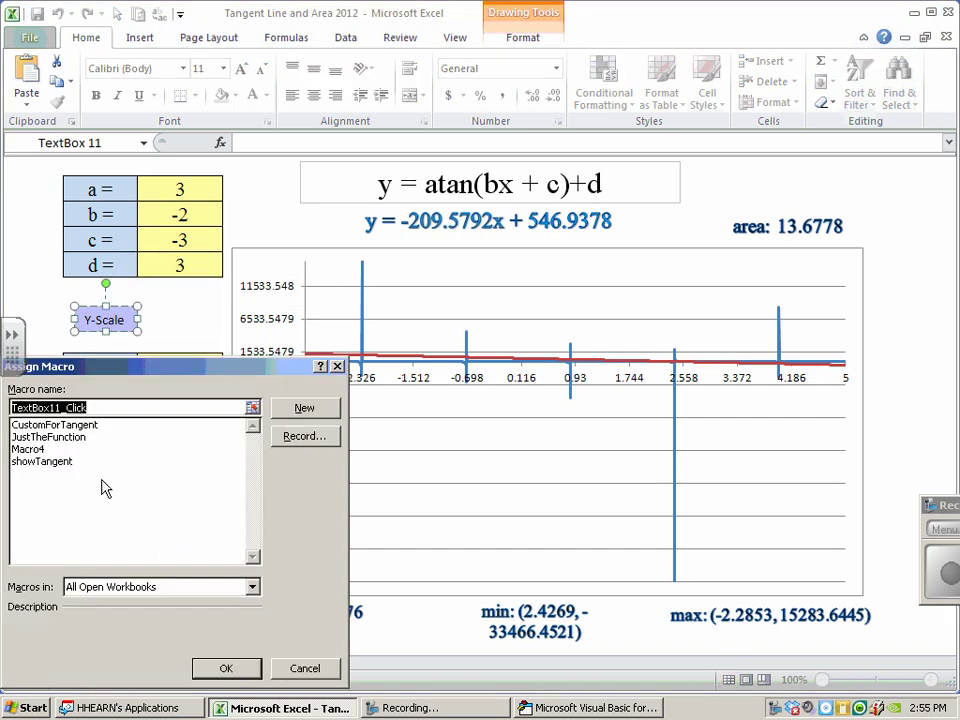
{"action": "left_click", "coordinate": [54, 424]}
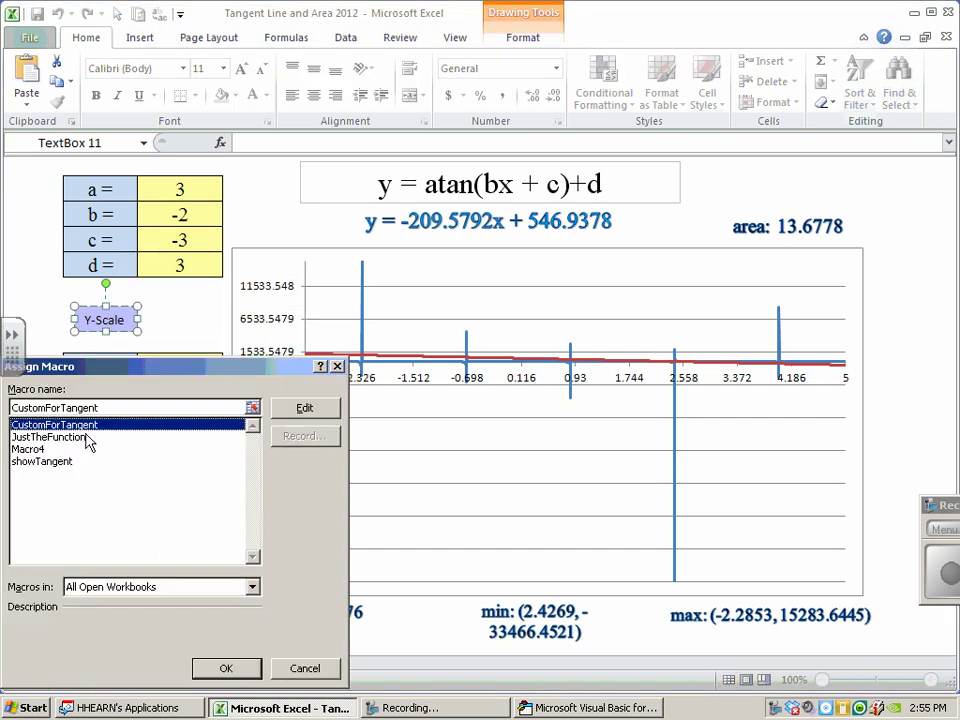
{"action": "left_click", "coordinate": [226, 668]}
Set x-min to -3.14 and x-max to 3.14, rescaling the y-axis with Y-Scale.
{"action": "left_click", "coordinate": [191, 330]}
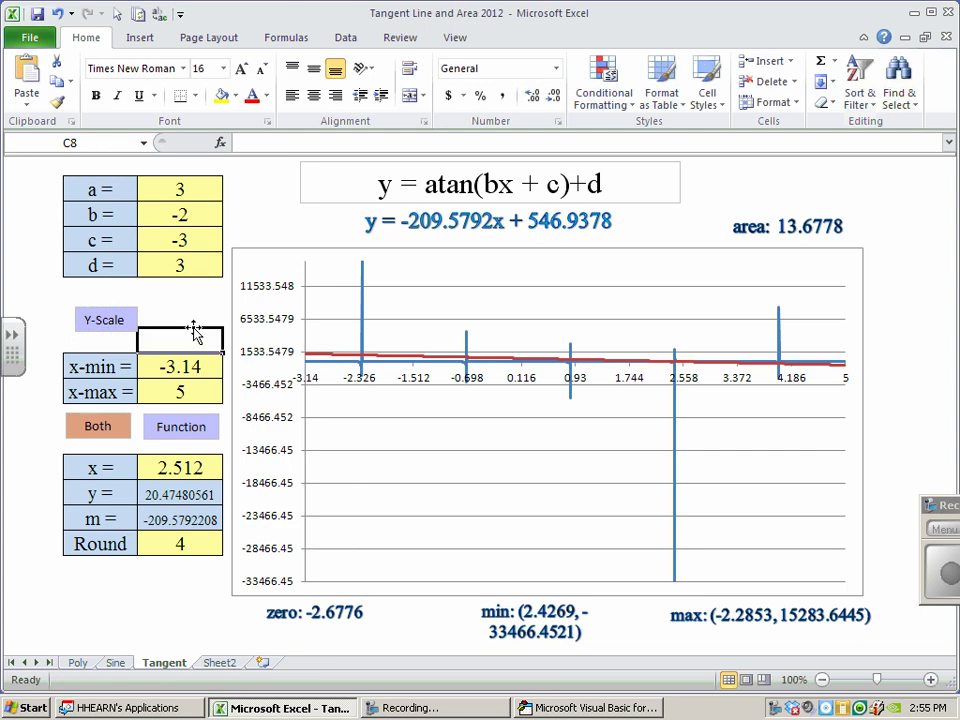
{"action": "left_click", "coordinate": [106, 322]}
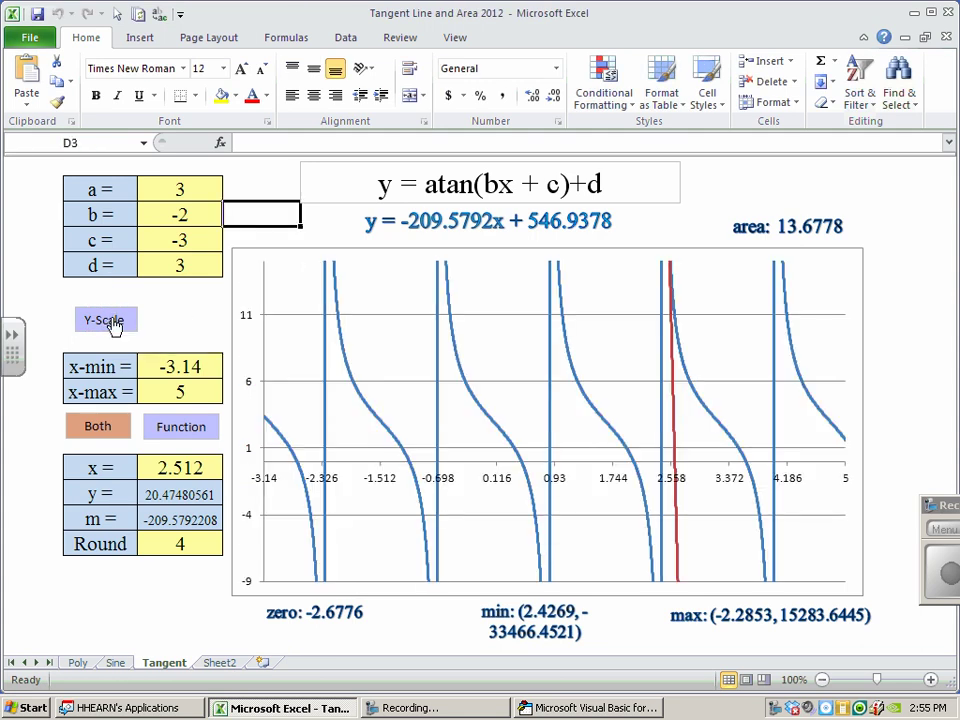
{"action": "left_click", "coordinate": [182, 366]}
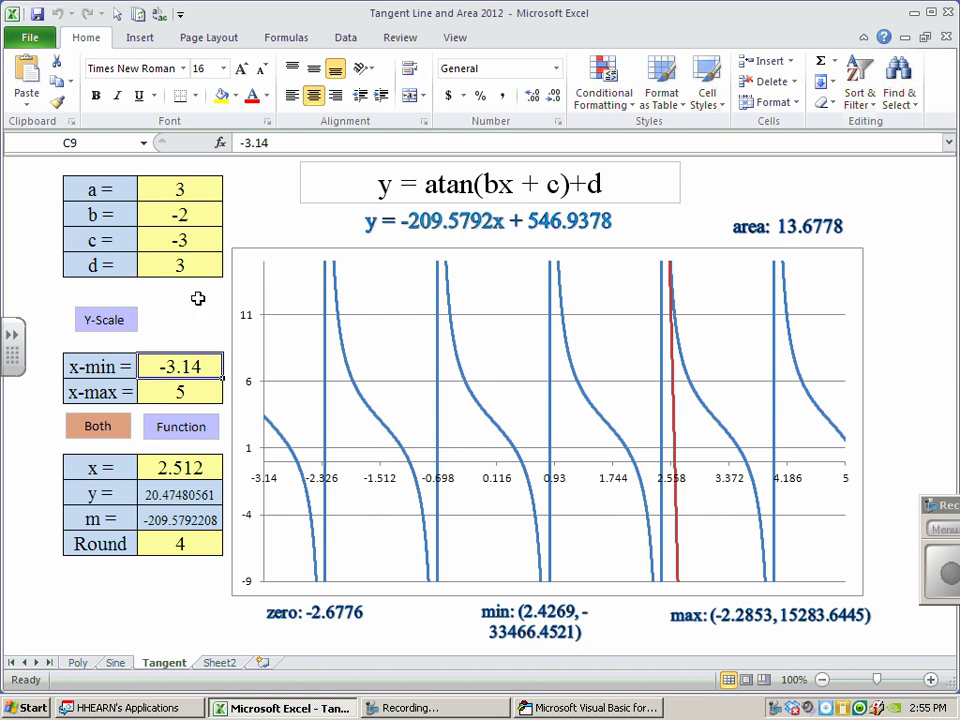
{"action": "type", "text": "-3.14"}
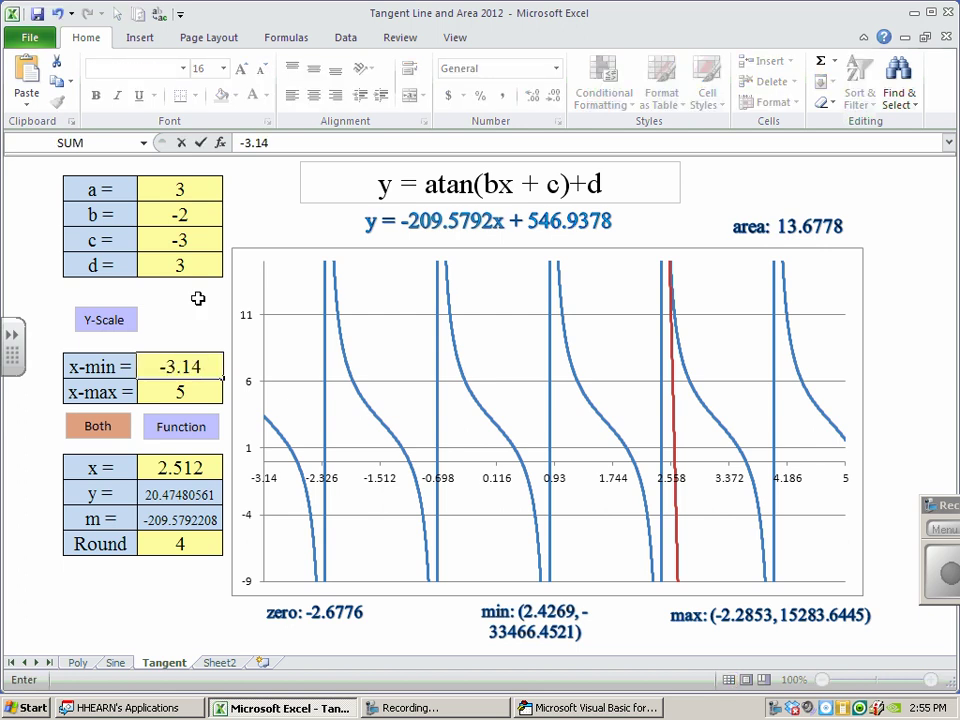
{"action": "key", "text": "Return"}
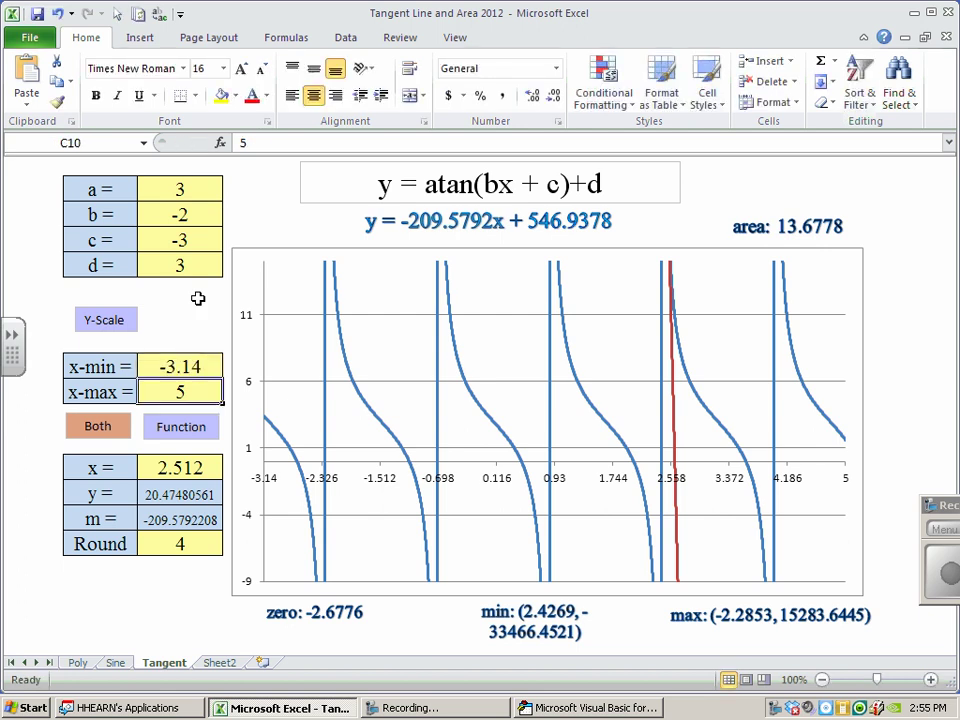
{"action": "type", "text": "3.14"}
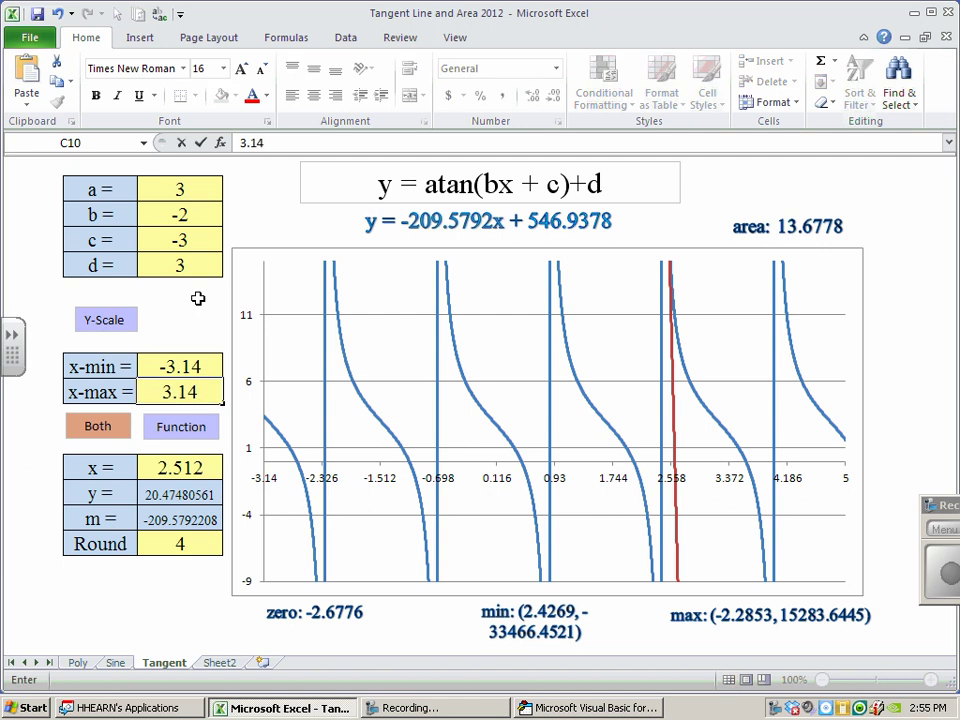
{"action": "key", "text": "Return"}
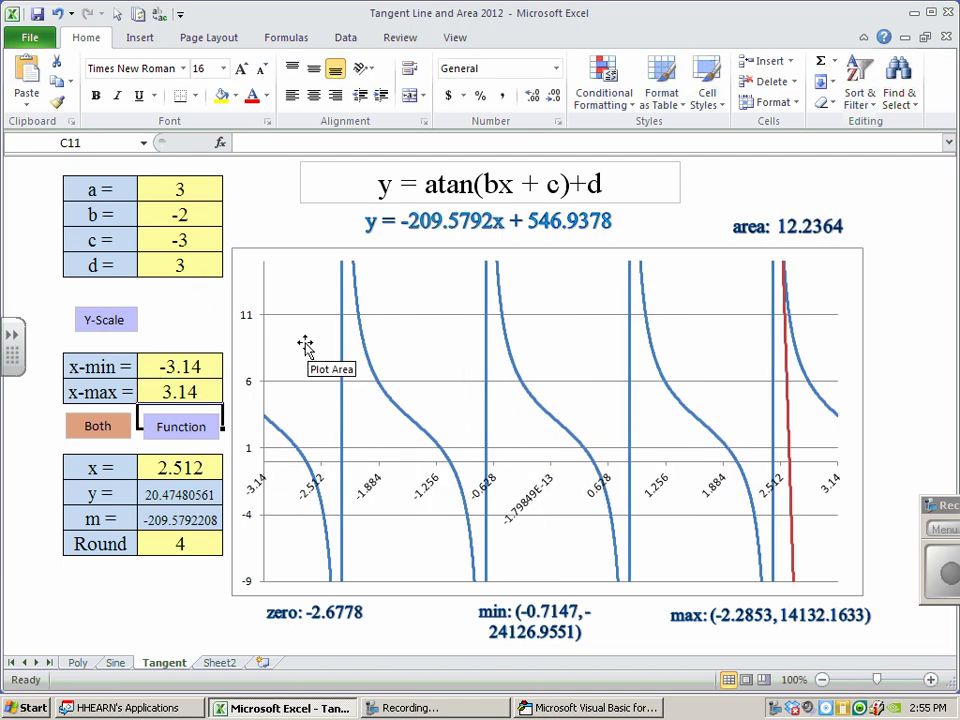
{"action": "left_click", "coordinate": [105, 319]}
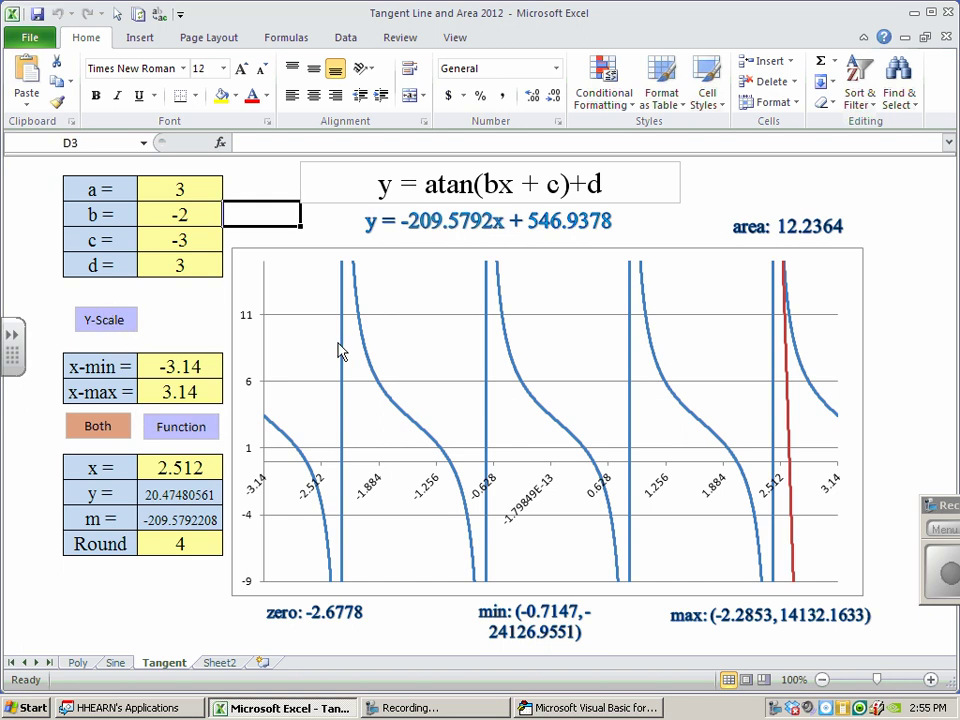
Change d to 100 in C5 and refit the chart's y-axis.
{"action": "left_click", "coordinate": [183, 266]}
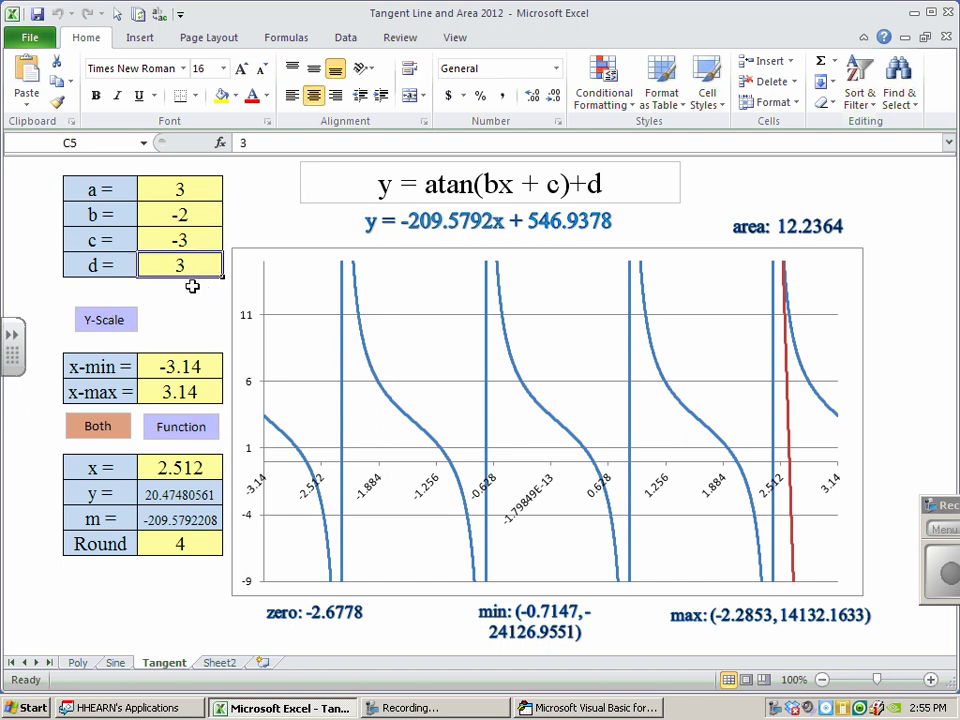
{"action": "type", "text": "100"}
{"action": "key", "text": "Return"}
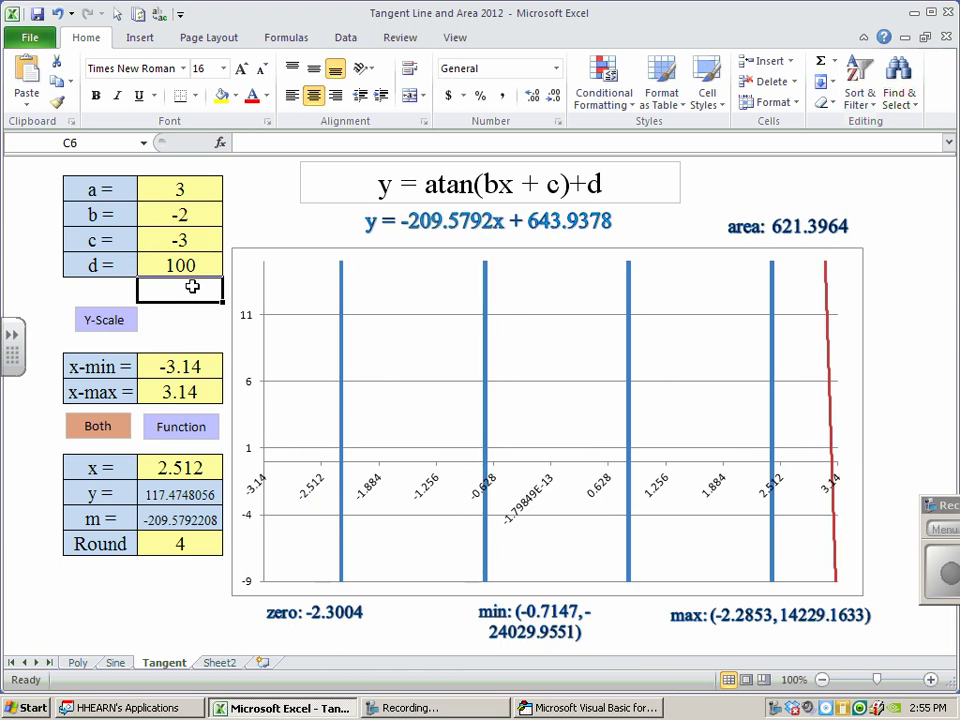
{"action": "left_click", "coordinate": [104, 320]}
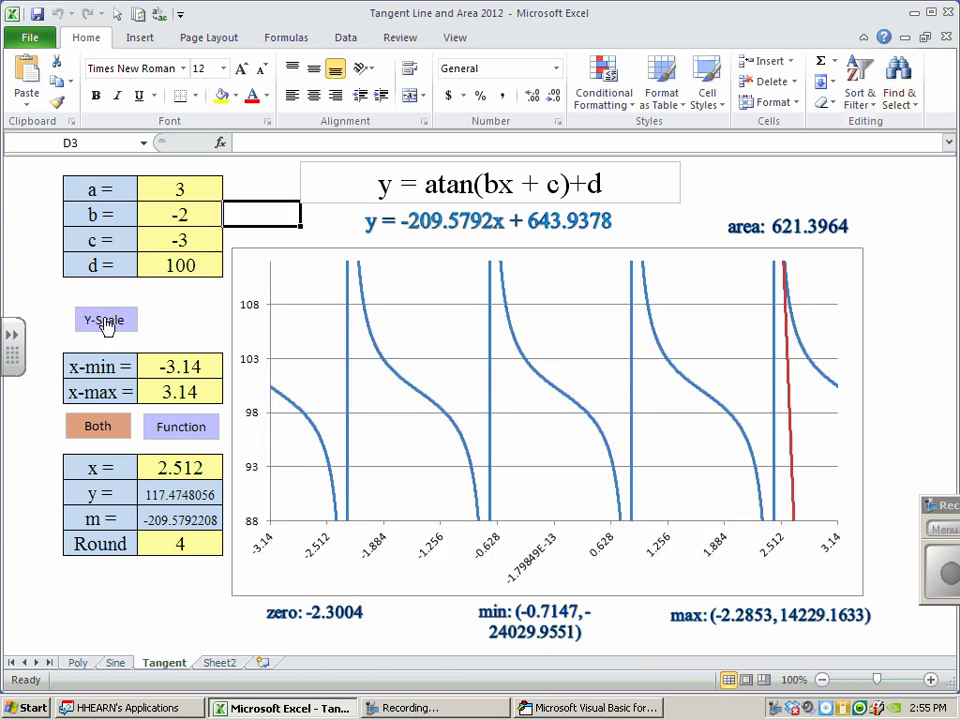
Set a to 50, then to -30, refitting the y-axis after each value.
{"action": "left_click", "coordinate": [178, 192]}
{"action": "type", "text": "50"}
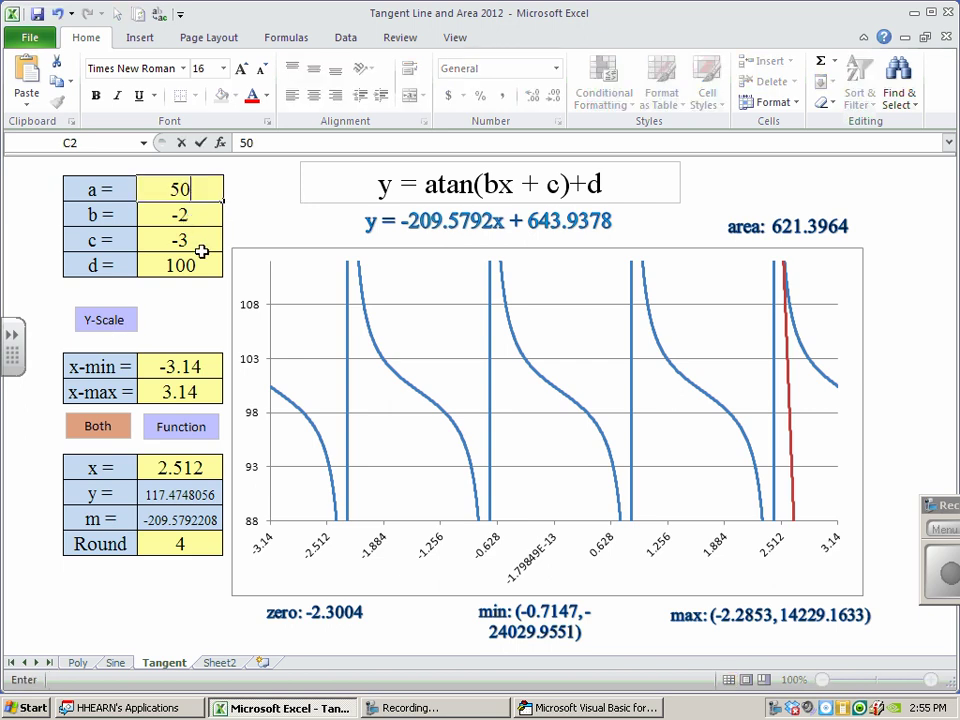
{"action": "key", "text": "Return"}
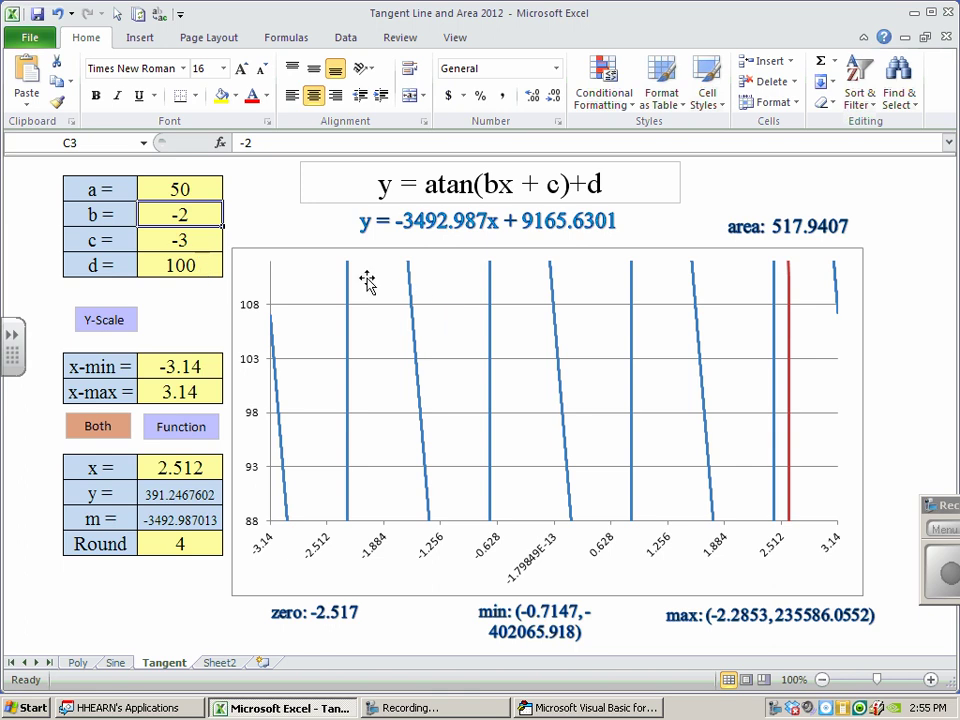
{"action": "left_click", "coordinate": [108, 320]}
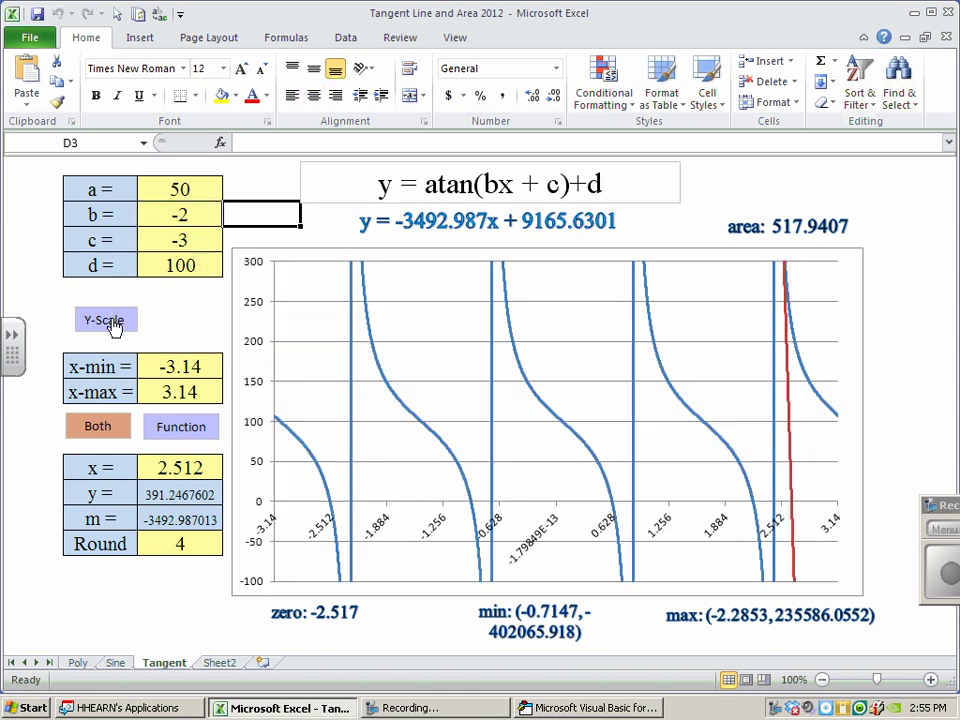
{"action": "left_click", "coordinate": [185, 190]}
{"action": "type", "text": "-30"}
{"action": "key", "text": "Return"}
{"action": "key", "text": "Return"}
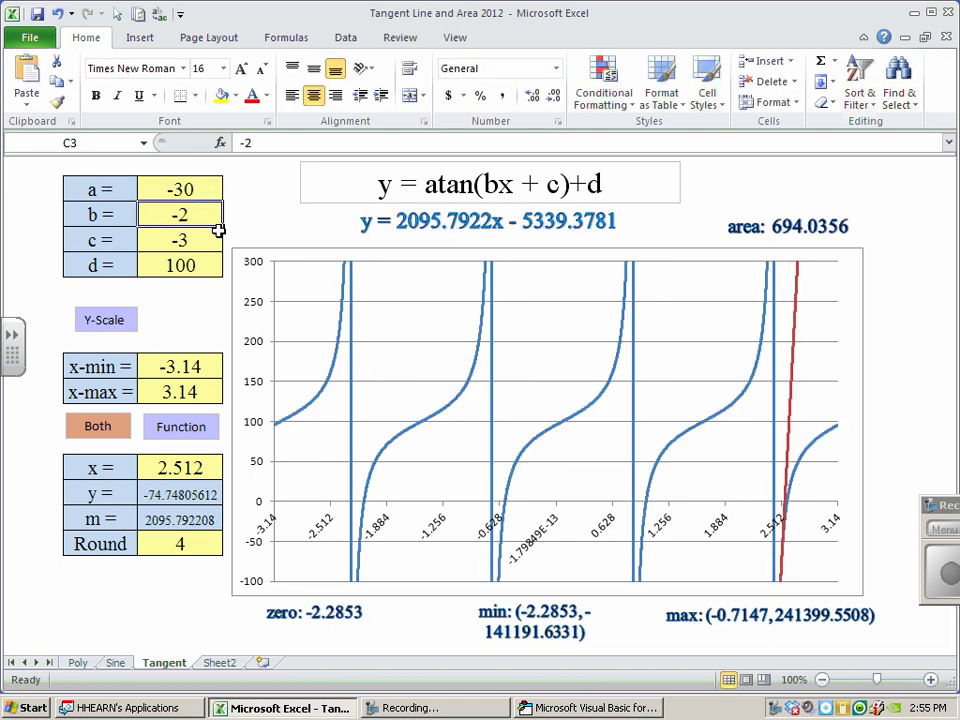
{"action": "left_click", "coordinate": [105, 321]}
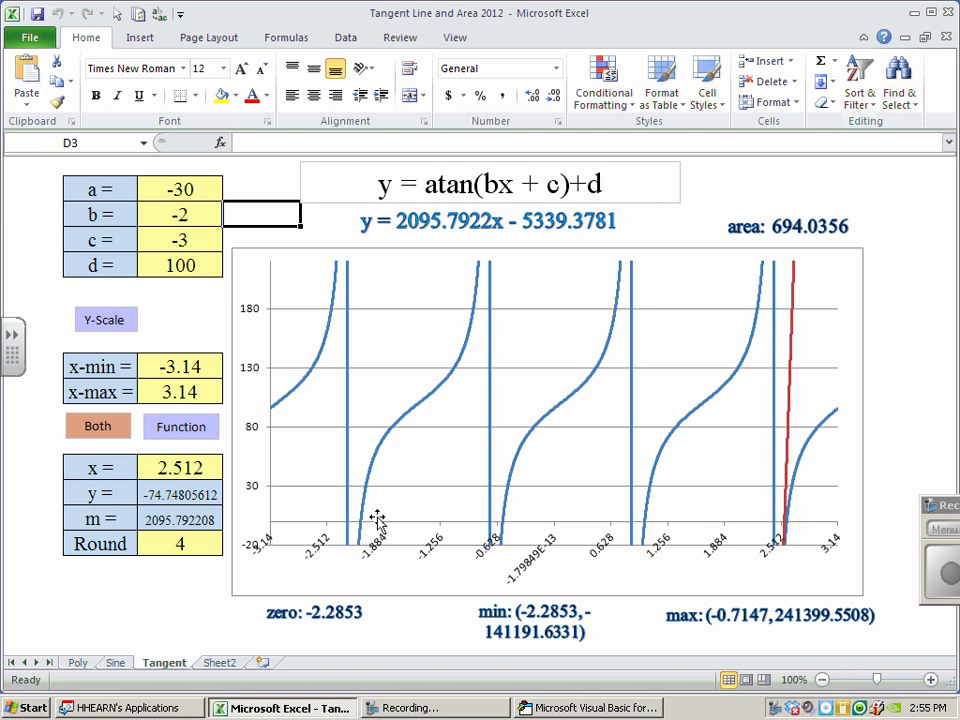
Set the tangent point x to -1.9 and b to 3, then rescale the y-axis.
{"action": "mouse_move", "coordinate": [396, 443]}
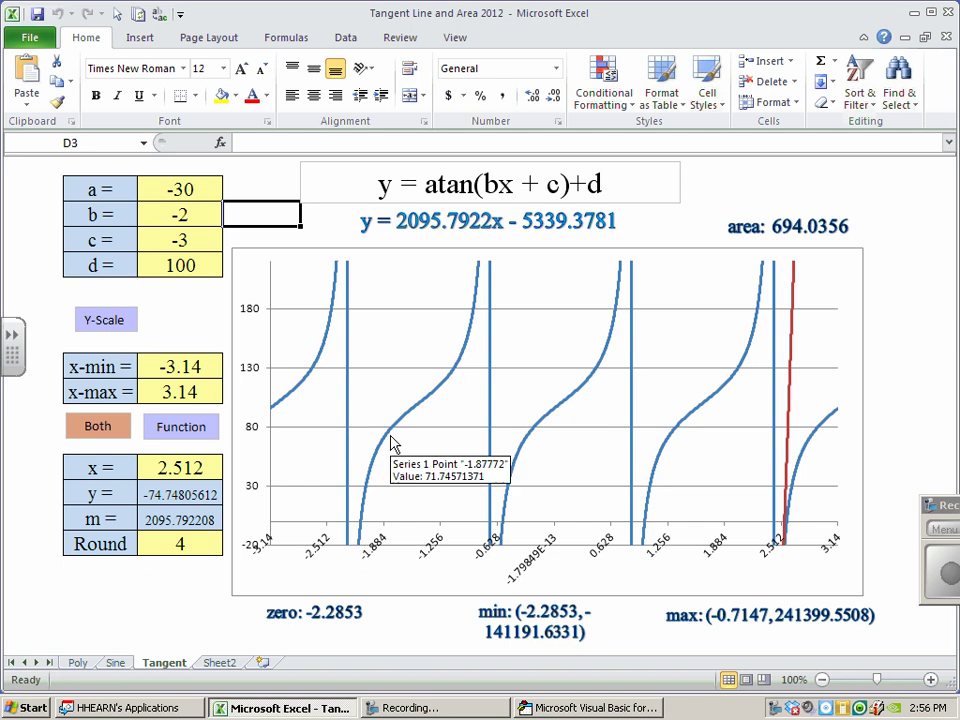
{"action": "left_click", "coordinate": [176, 467]}
{"action": "type", "text": "-1.9"}
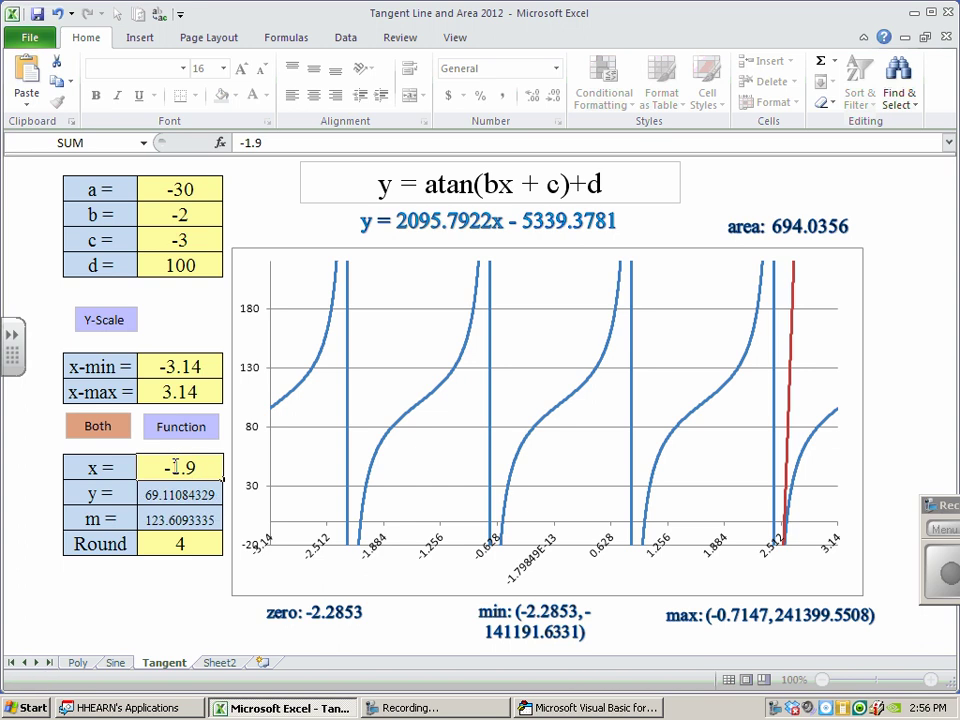
{"action": "key", "text": "Return"}
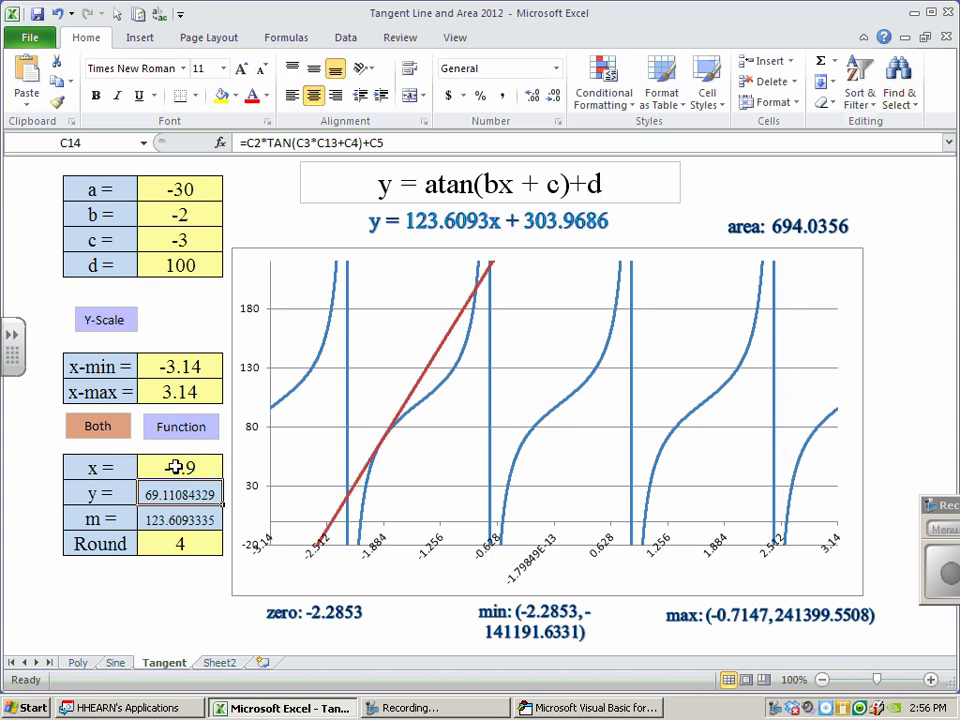
{"action": "left_click", "coordinate": [188, 213]}
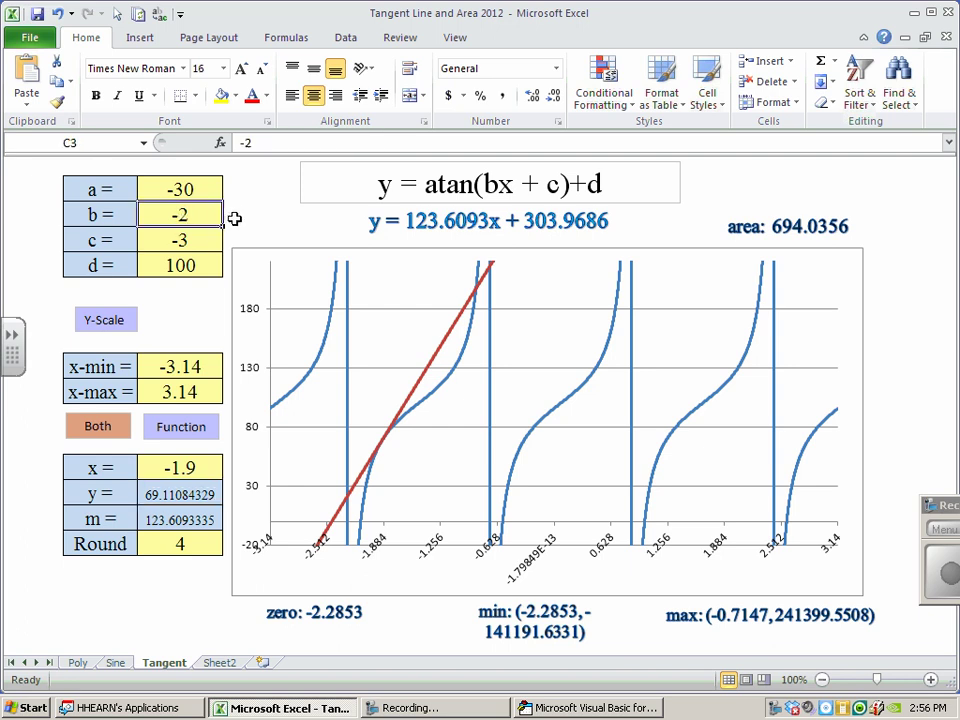
{"action": "type", "text": "3"}
{"action": "left_click", "coordinate": [268, 223]}
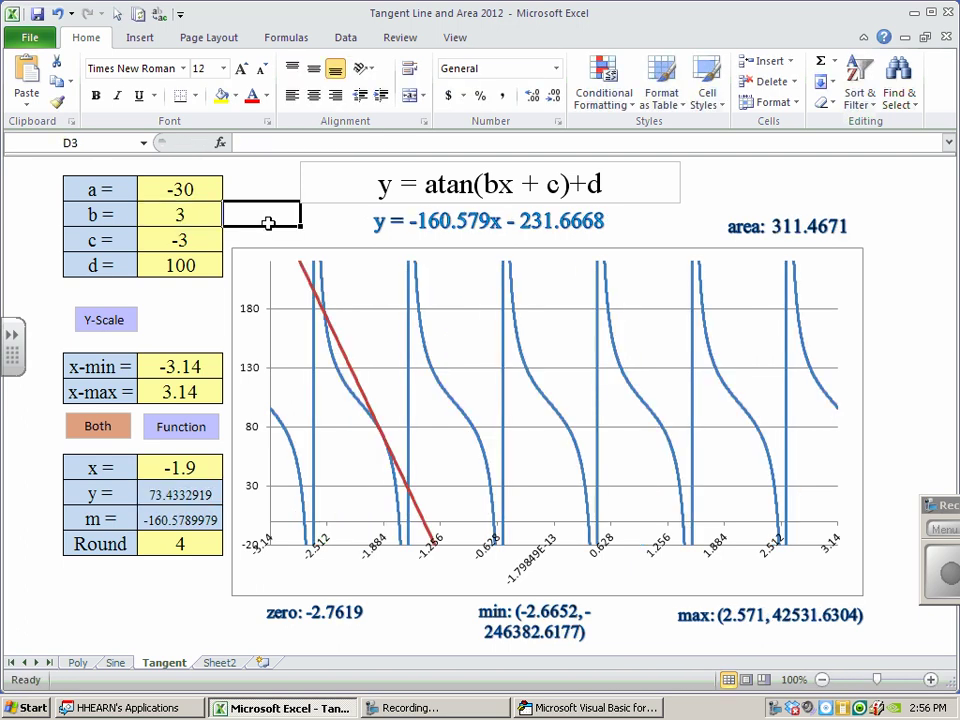
{"action": "left_click", "coordinate": [106, 319]}
Change a to 2000 in C2 and refit the y-axis to the steep curves.
{"action": "left_click", "coordinate": [195, 190]}
{"action": "type", "text": "2"}
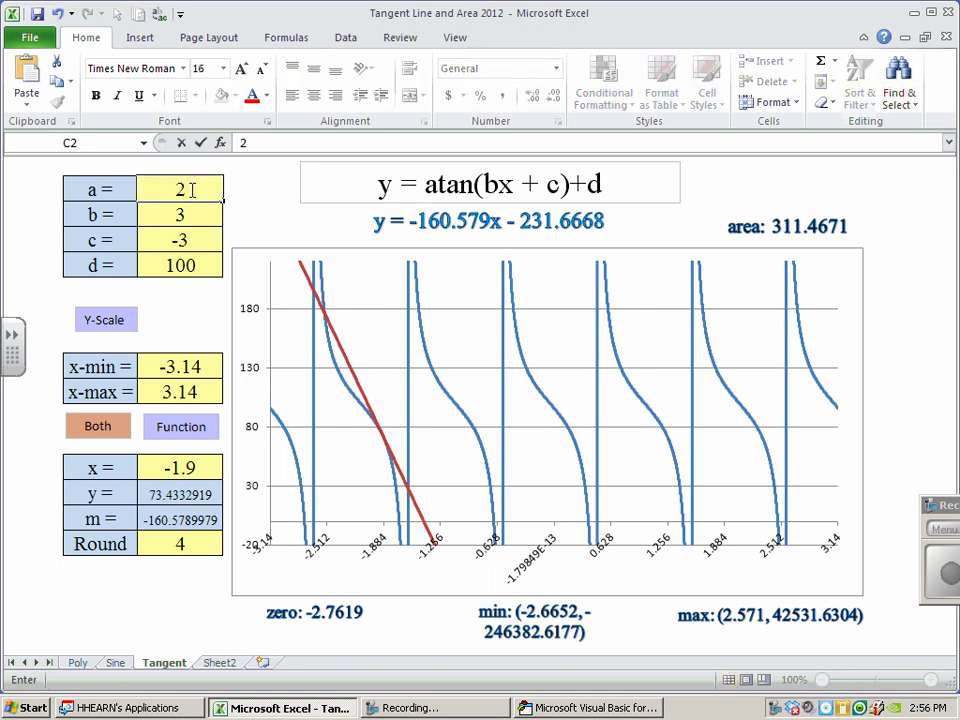
{"action": "key", "text": "BackSpace"}
{"action": "type", "text": "2000"}
{"action": "key", "text": "Return"}
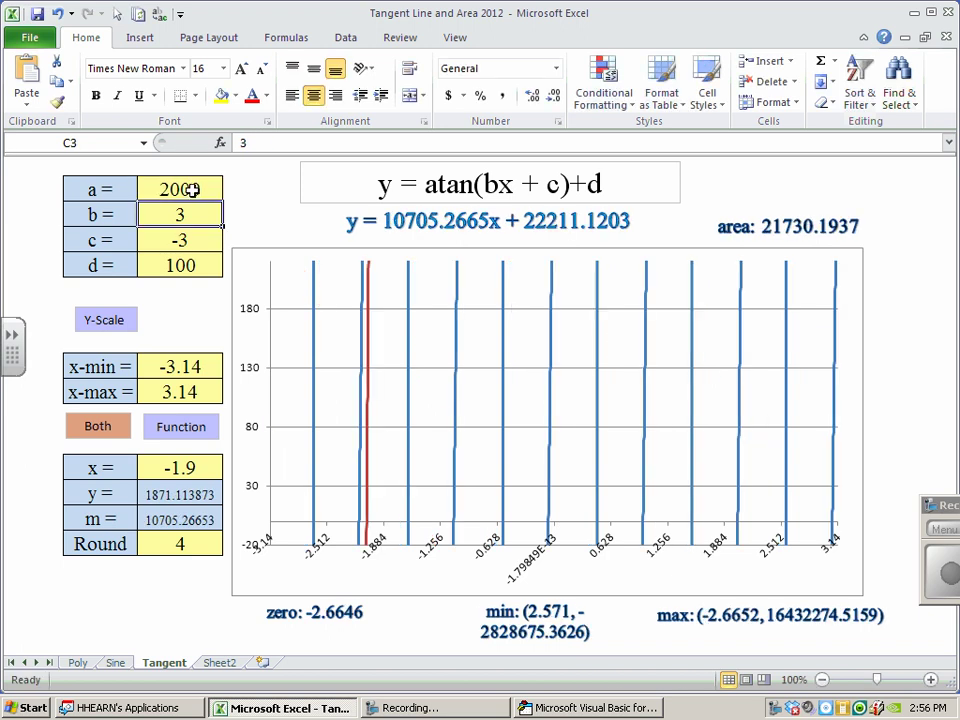
{"action": "left_click", "coordinate": [107, 325]}
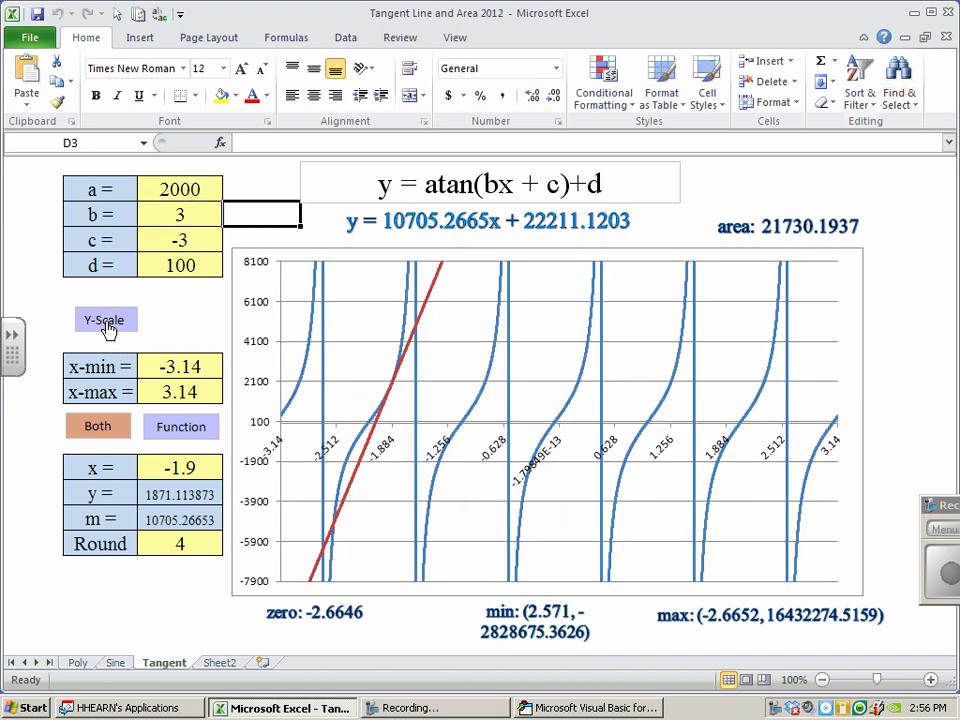
Delete the Both and Function text boxes from the Tangent sheet.
{"action": "right_click", "coordinate": [95, 424]}
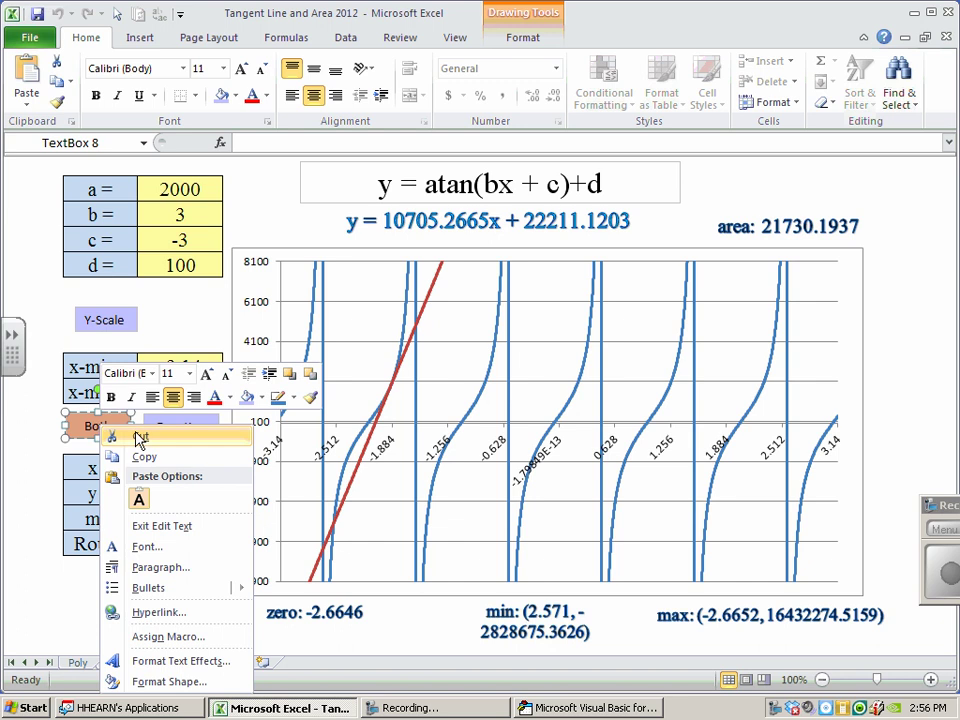
{"action": "key", "text": "Escape"}
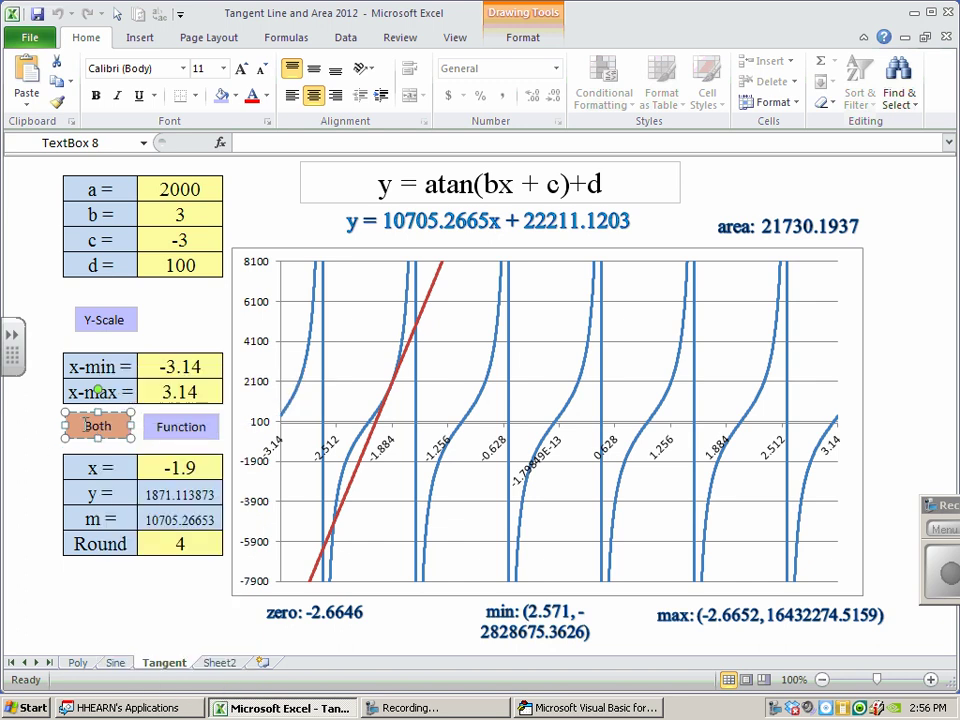
{"action": "key", "text": "BackSpace"}
{"action": "left_click", "coordinate": [123, 413]}
{"action": "key", "text": "Escape"}
{"action": "right_click", "coordinate": [168, 419]}
{"action": "key", "text": "Escape"}
{"action": "key", "text": "Delete"}
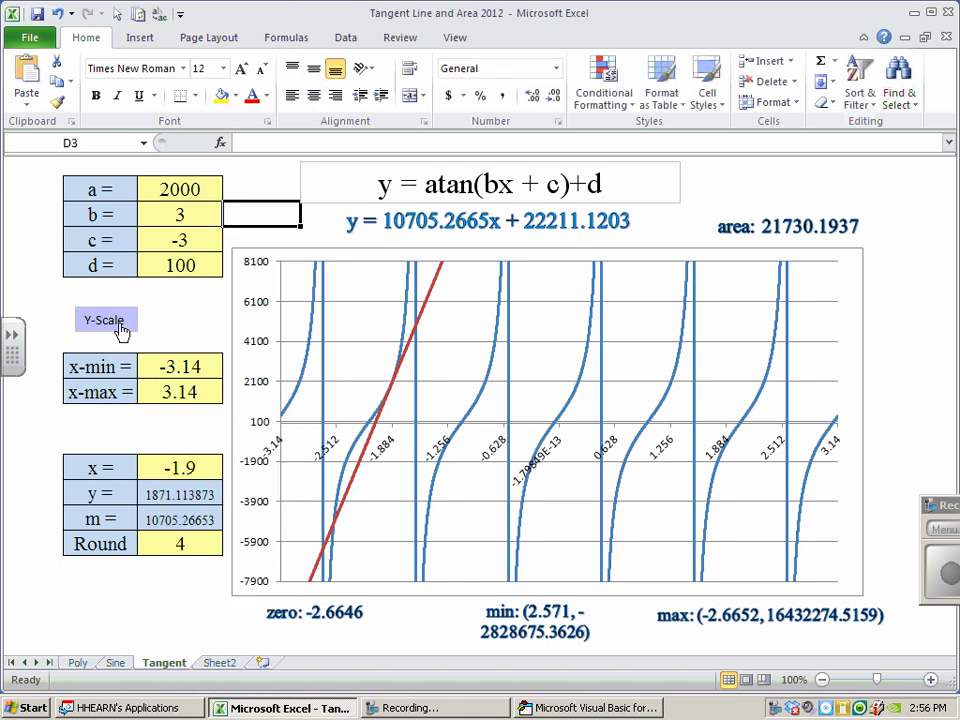
Move the Y-Scale box down below the x-max row.
{"action": "right_click", "coordinate": [112, 322]}
{"action": "key", "text": "Escape"}
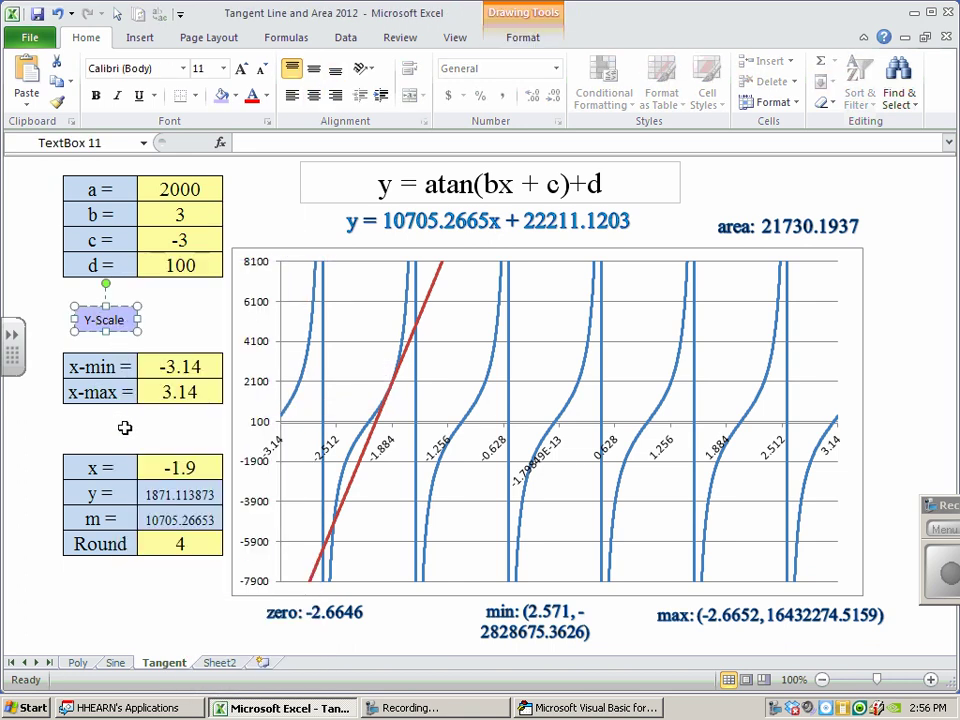
{"action": "left_click_drag", "start_coordinate": [82, 310], "coordinate": [124, 413]}
{"action": "left_click", "coordinate": [193, 316]}
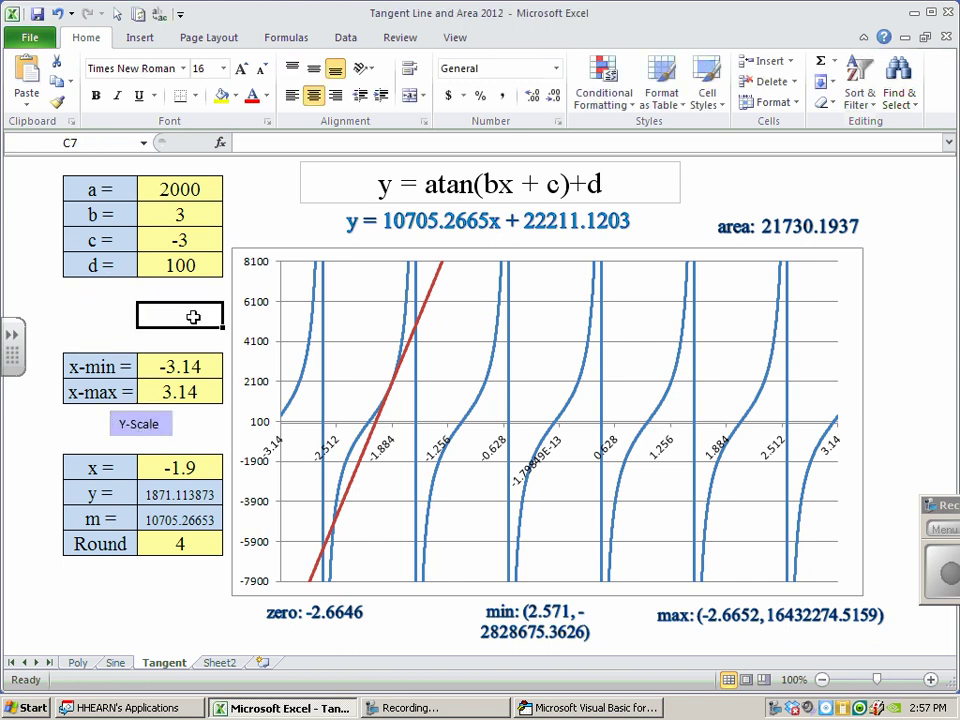